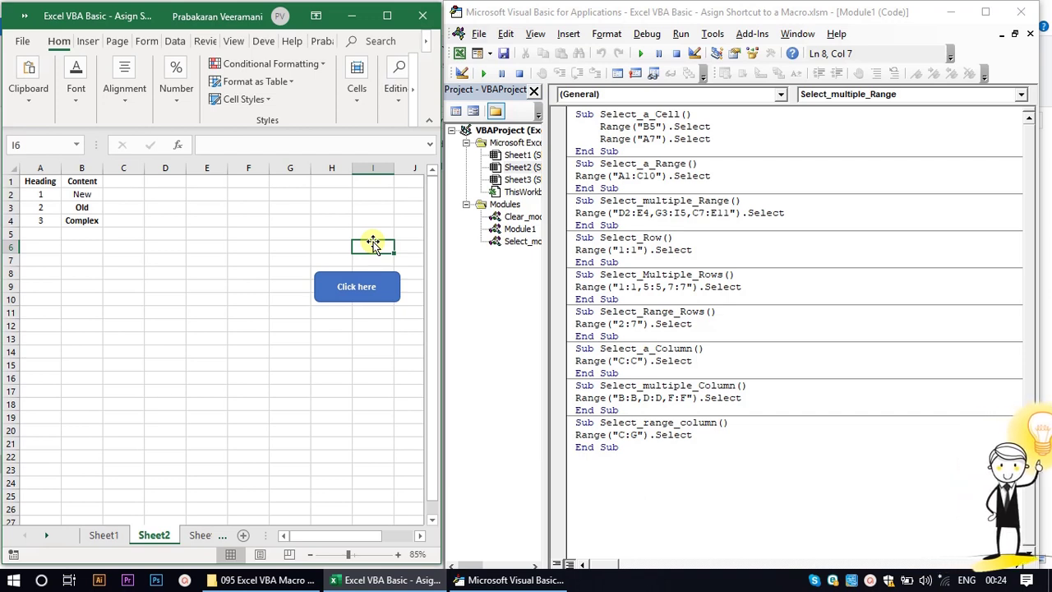
# Copy all nine Module1 macros and paste them into a new blank Notepad document.
pyautogui.moveTo(625, 451)
pyautogui.mouseDown()
pyautogui.moveTo(602, 411)
pyautogui.moveTo(578, 115)
pyautogui.mouseUp()
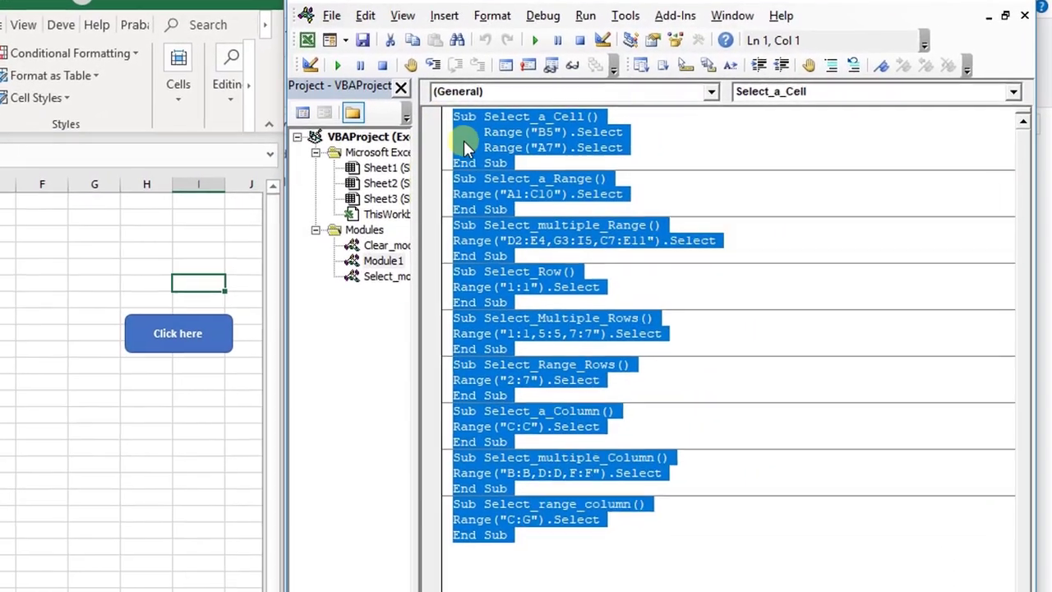
pyautogui.rightClick(540, 171)
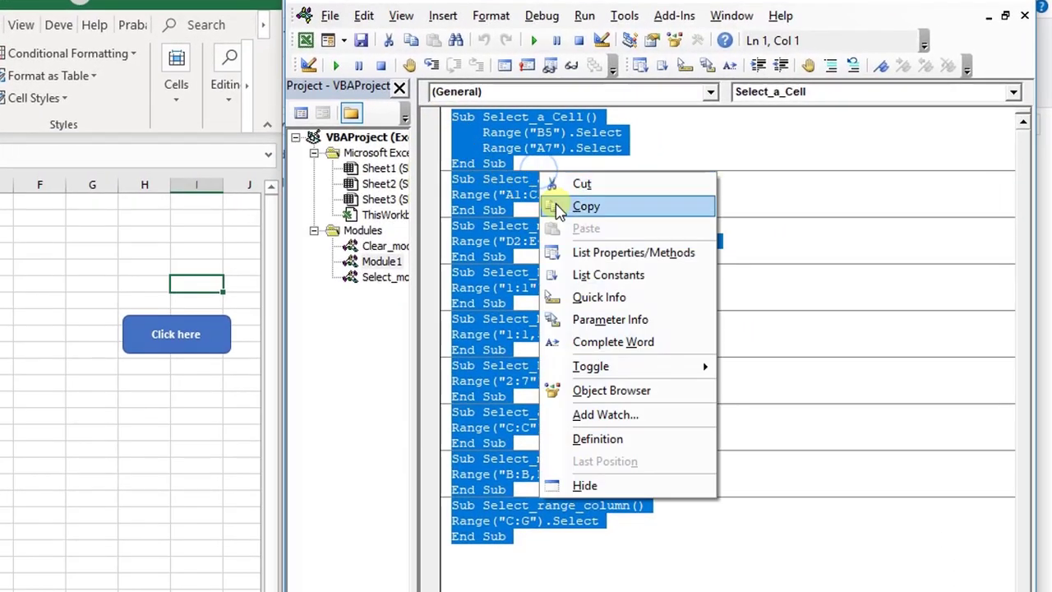
pyautogui.click(559, 208)
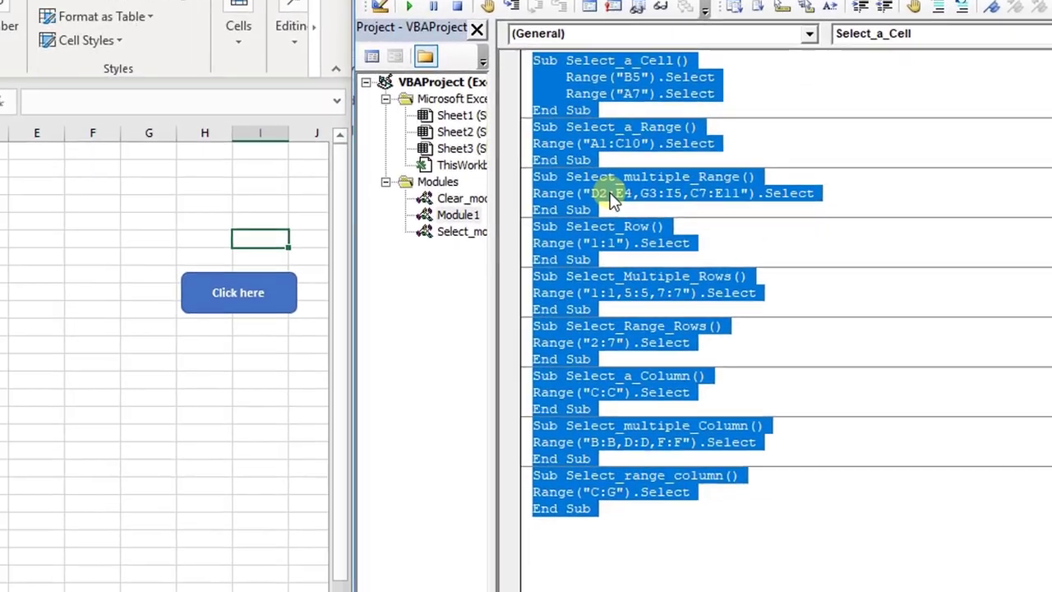
pyautogui.press('super+r')
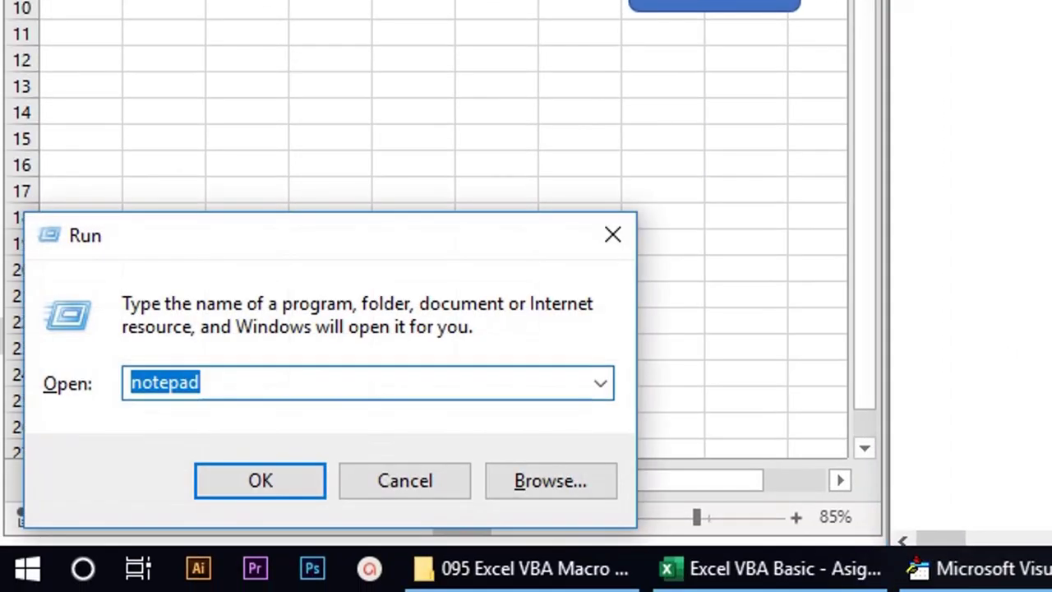
pyautogui.press('Return')
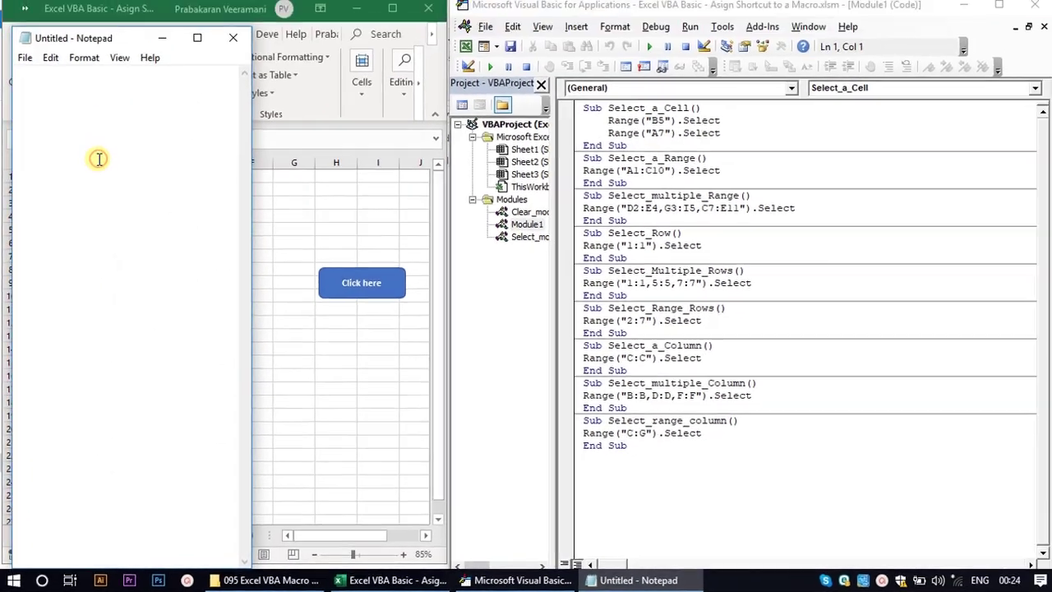
pyautogui.hotkey('ctrl', 'v')
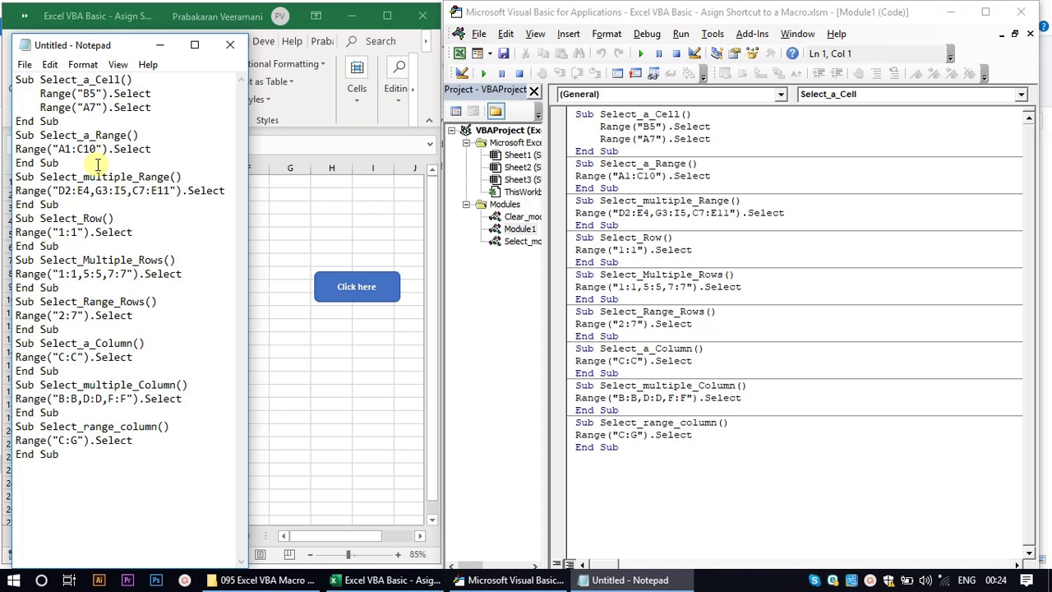
# Select the macro text in a widened Notepad window, then close the old workbook's VBA editor.
pyautogui.moveTo(123, 463); pyautogui.dragTo(17, 79)
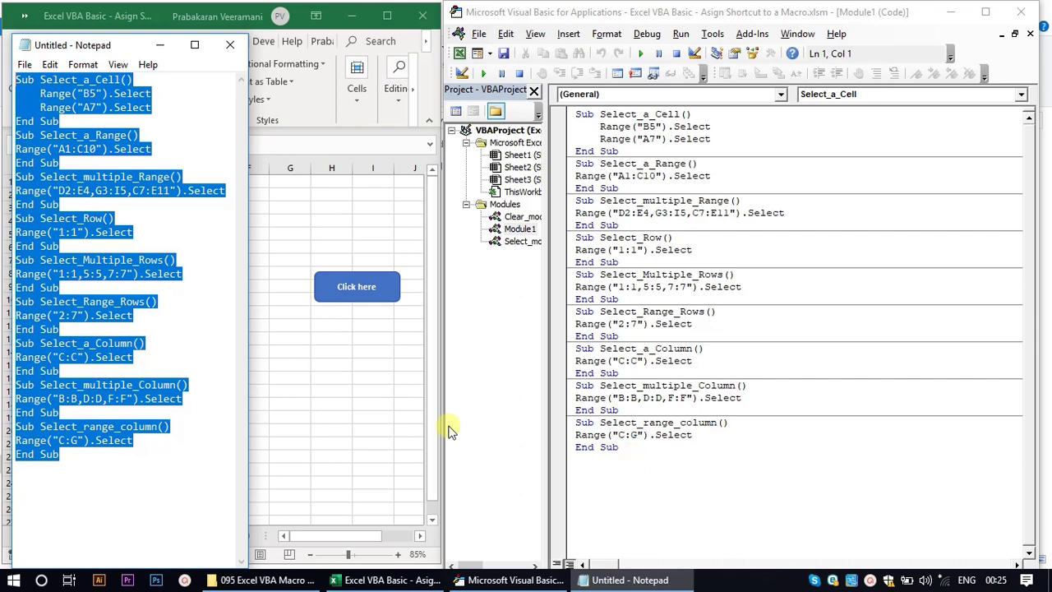
pyautogui.moveTo(247, 366); pyautogui.dragTo(374, 365)
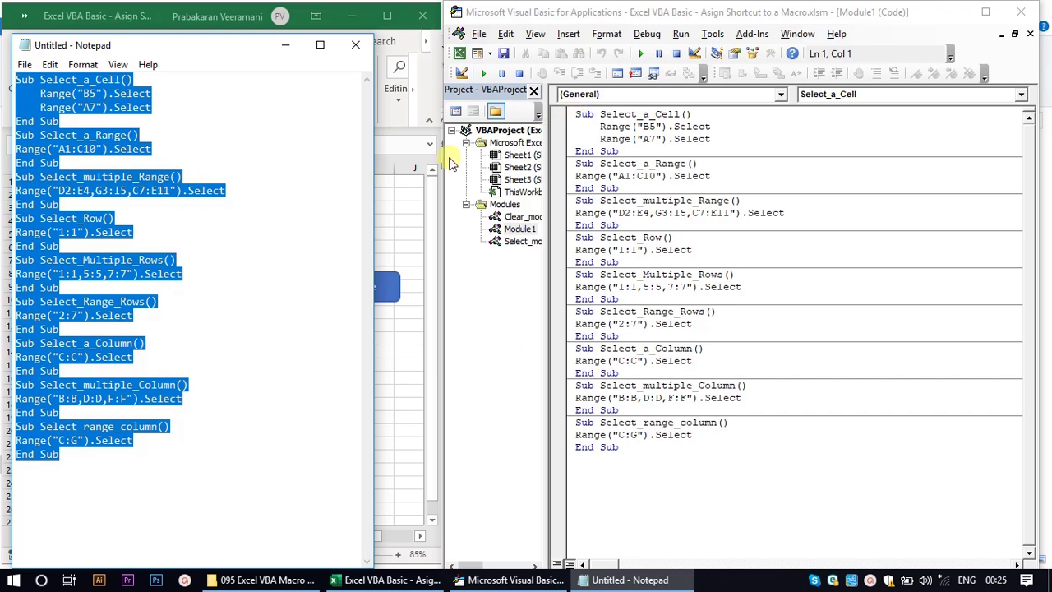
pyautogui.moveTo(122, 463); pyautogui.dragTo(16, 78)
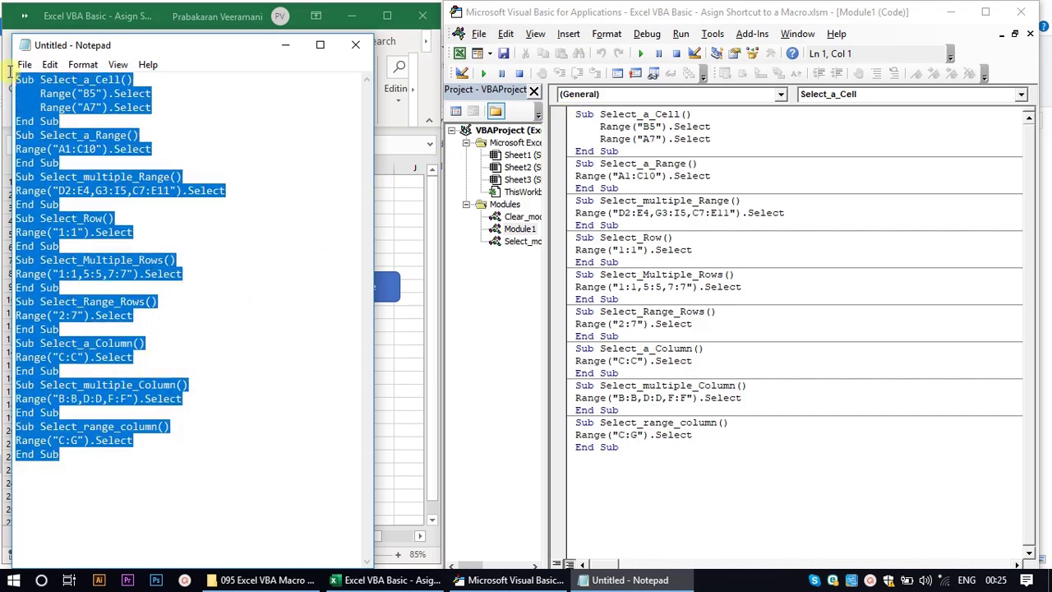
pyautogui.click(743, 12)
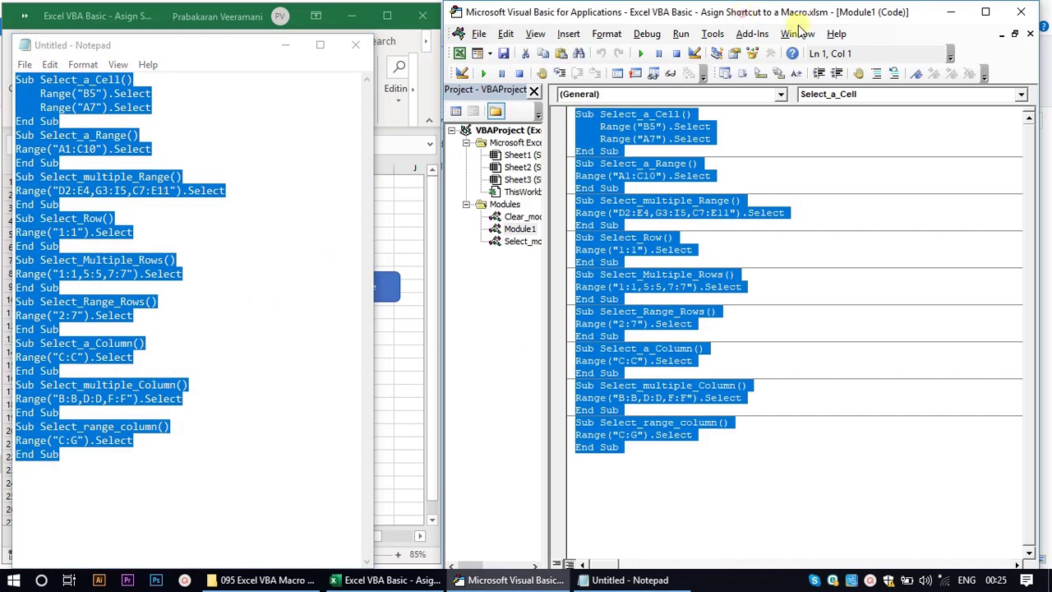
pyautogui.click(1021, 12)
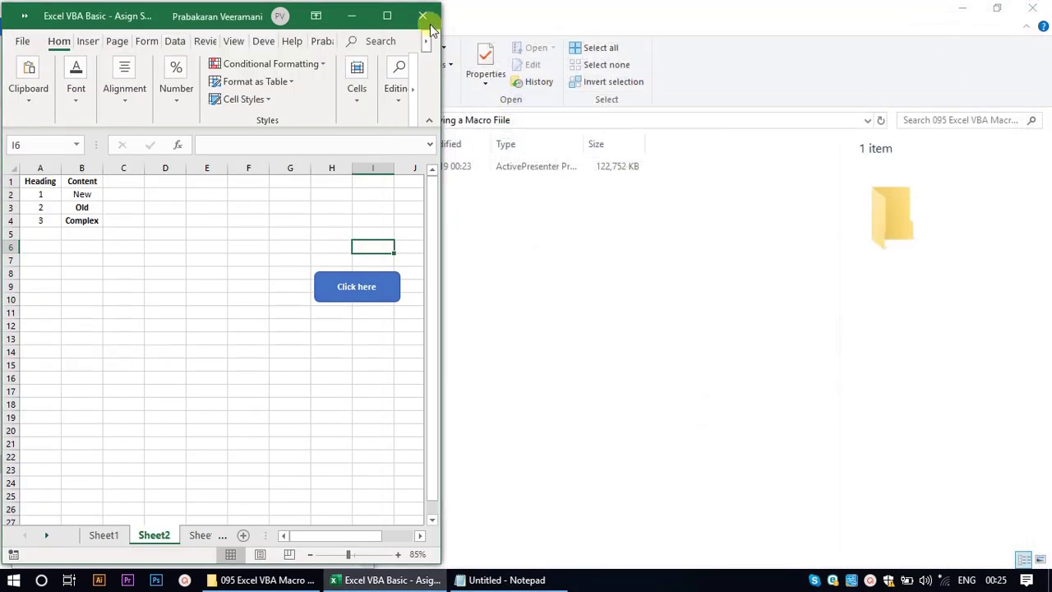
# Close the old workbook's Excel window and launch 'excel' from Run to get blank Book1.
pyautogui.click(423, 16)
pyautogui.click(462, 222)
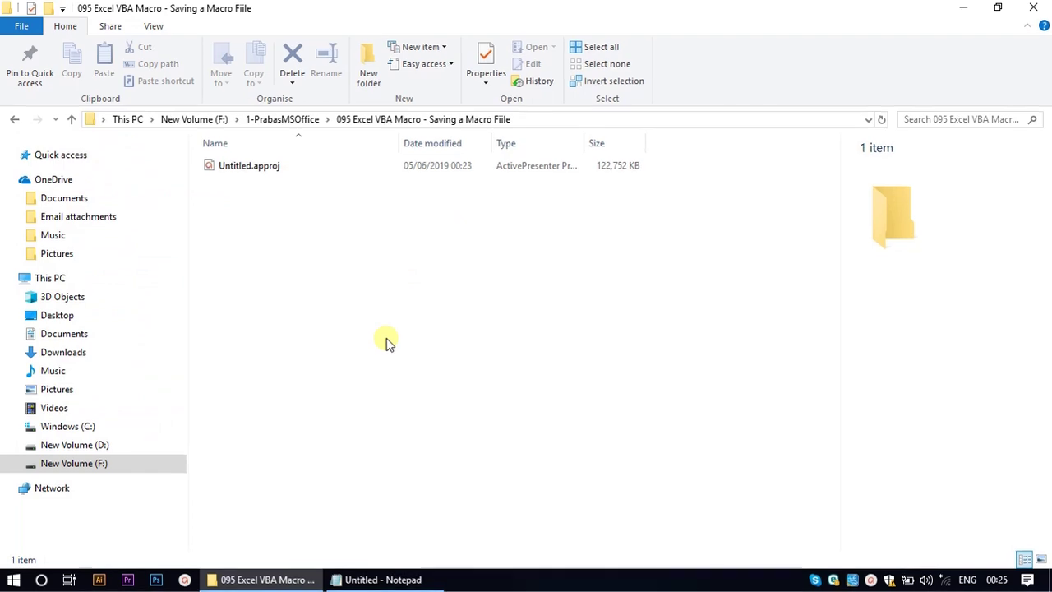
pyautogui.press('super+r')
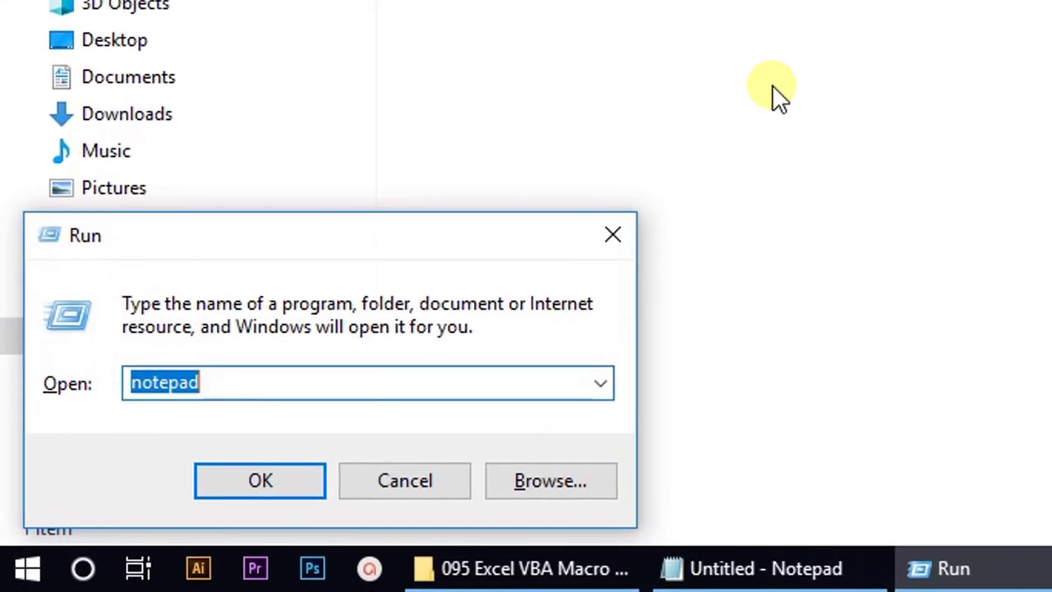
pyautogui.write('exc')
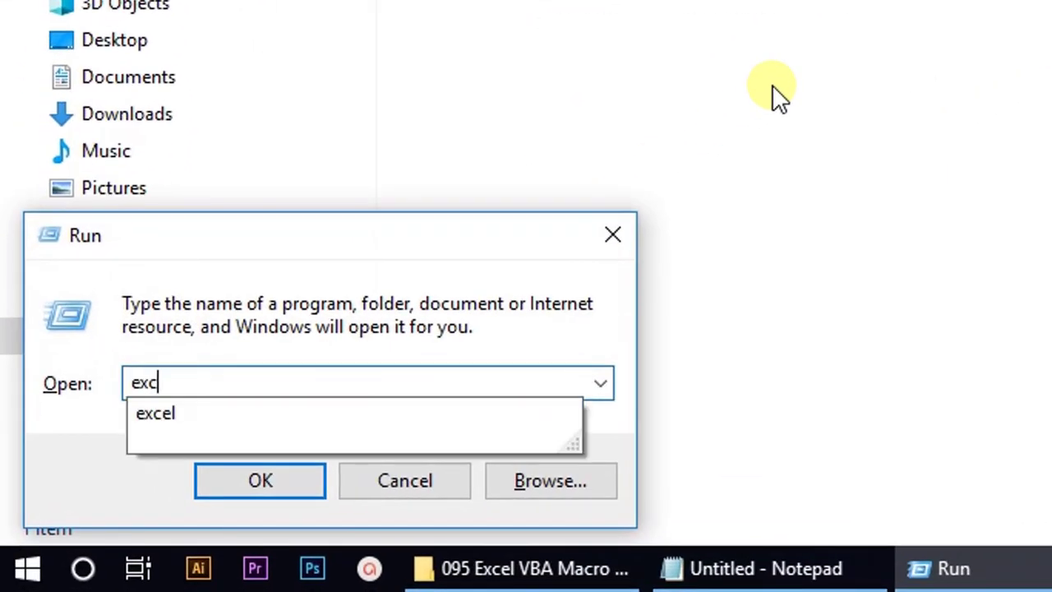
pyautogui.write('el')
pyautogui.press('Return')
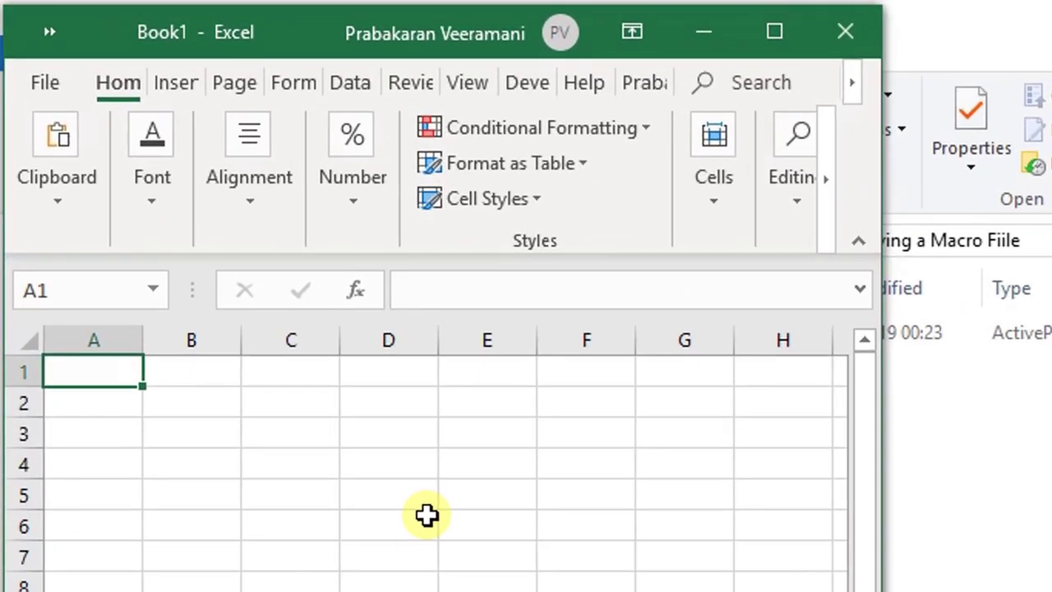
# Show the Developer tab, open the VBA editor with Alt+F11, and display Sheet1's code window.
pyautogui.click(505, 76)
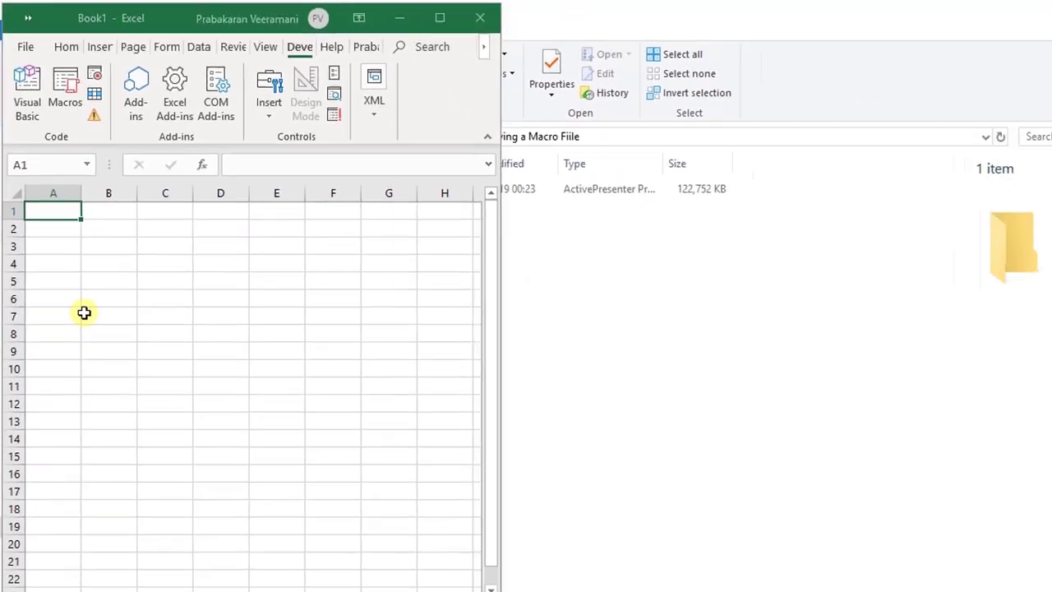
pyautogui.hotkey('alt', 'F11')
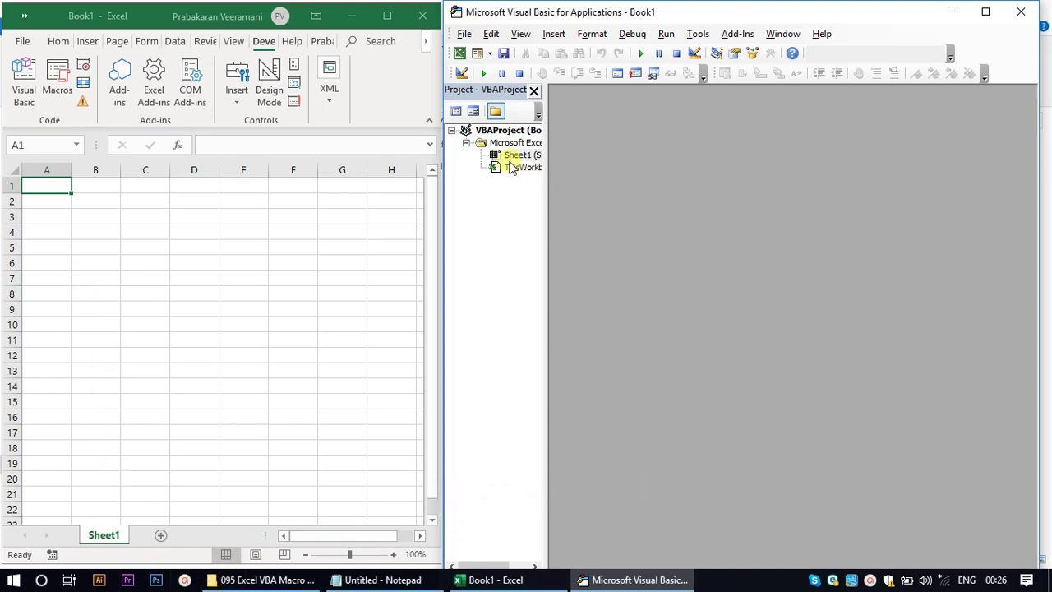
pyautogui.moveTo(547, 195); pyautogui.dragTo(582, 189)
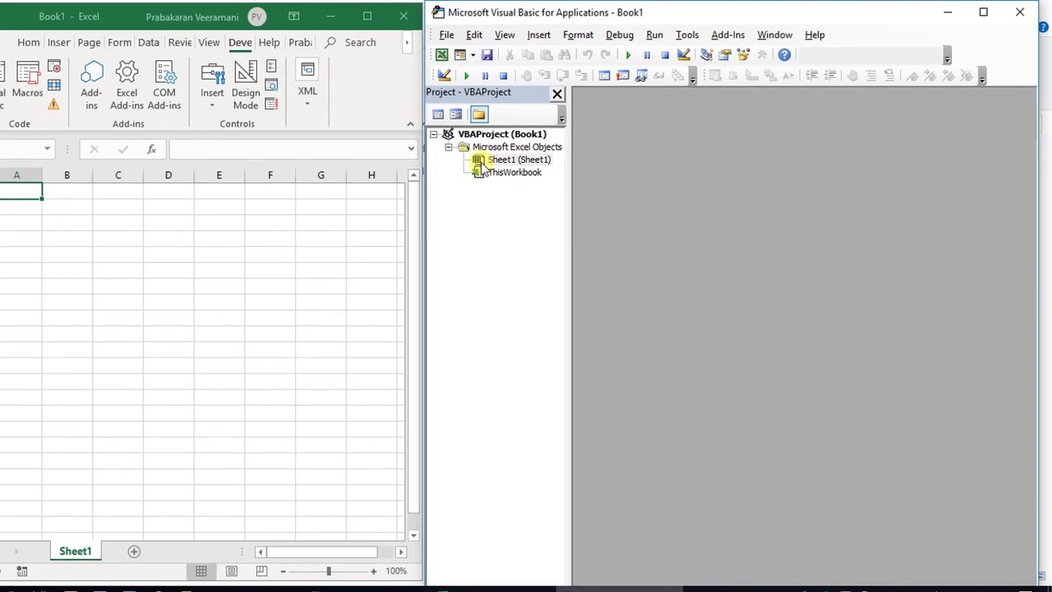
pyautogui.doubleClick(493, 160)
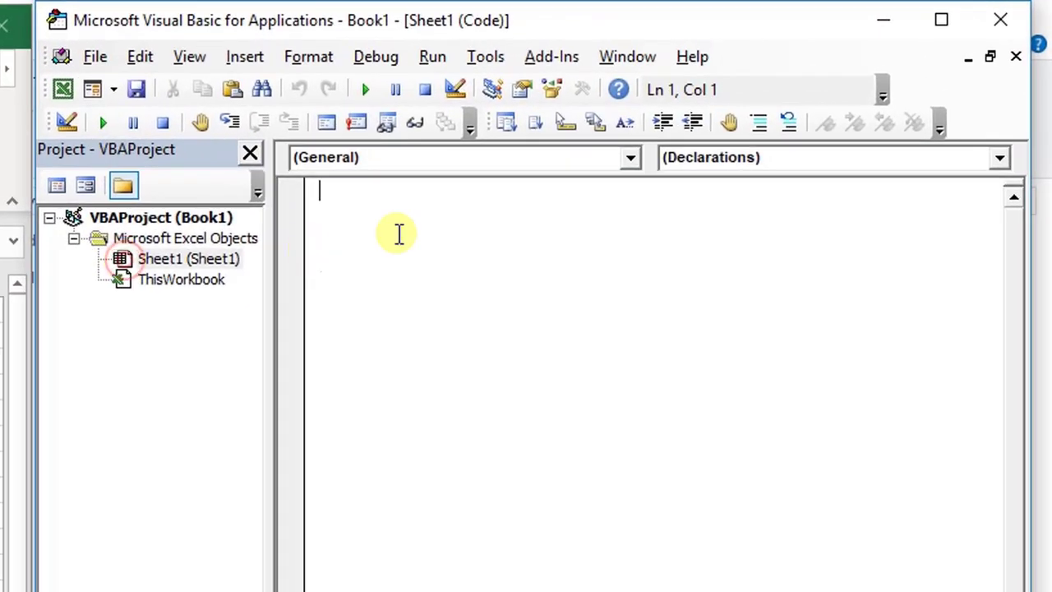
# Close the Sheet1 and ThisWorkbook code windows in Book1's VBA editor.
pyautogui.click(1017, 58)
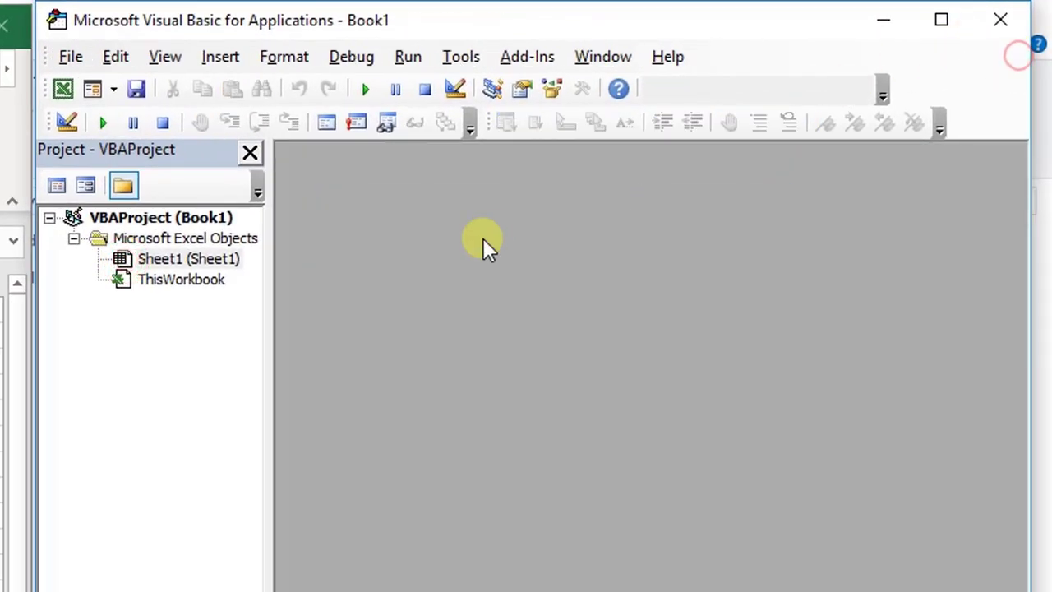
pyautogui.doubleClick(208, 281)
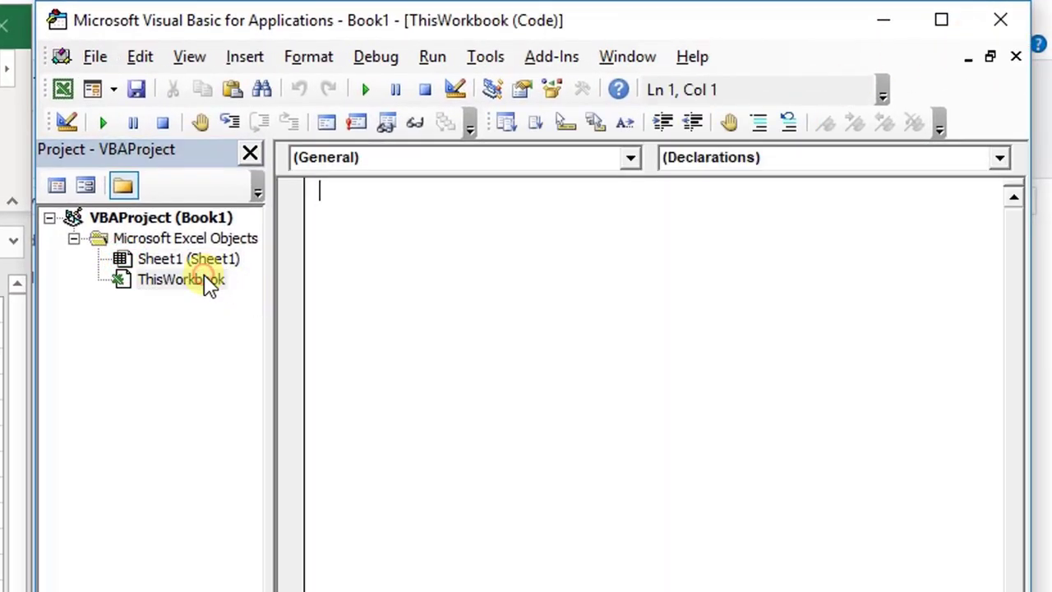
pyautogui.click(991, 56)
pyautogui.click(1012, 58)
# Insert a new empty Module1 into Book1's project and focus its code area.
pyautogui.click(234, 59)
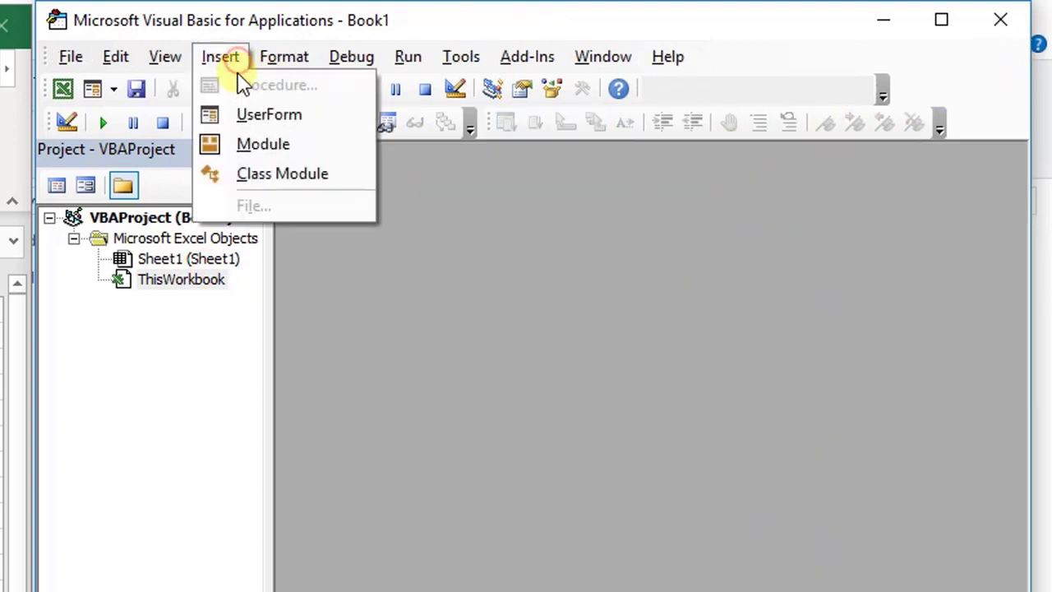
pyautogui.click(239, 147)
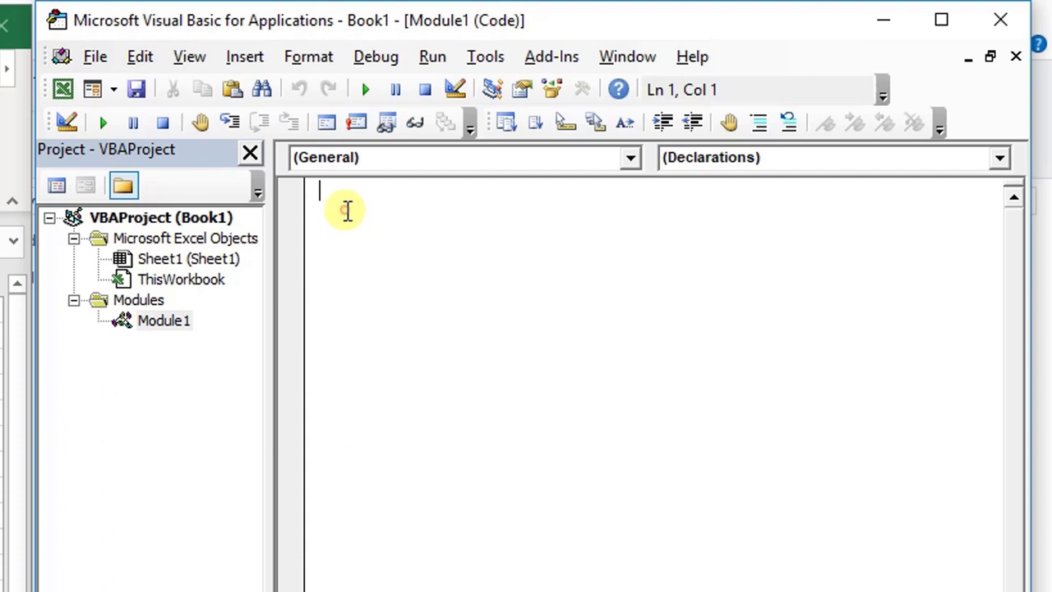
pyautogui.click(345, 207)
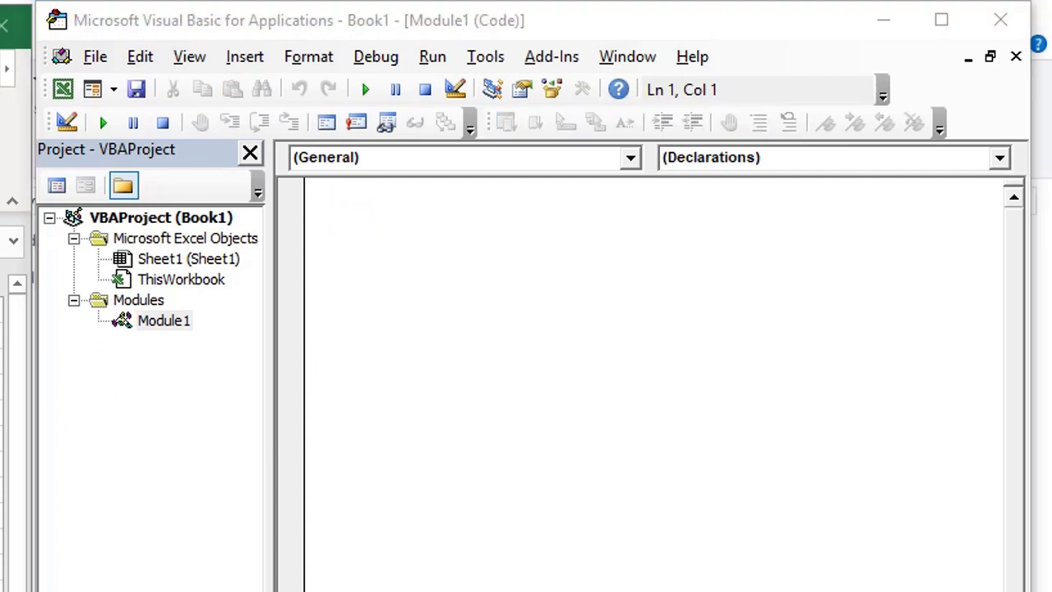
pyautogui.click(247, 58)
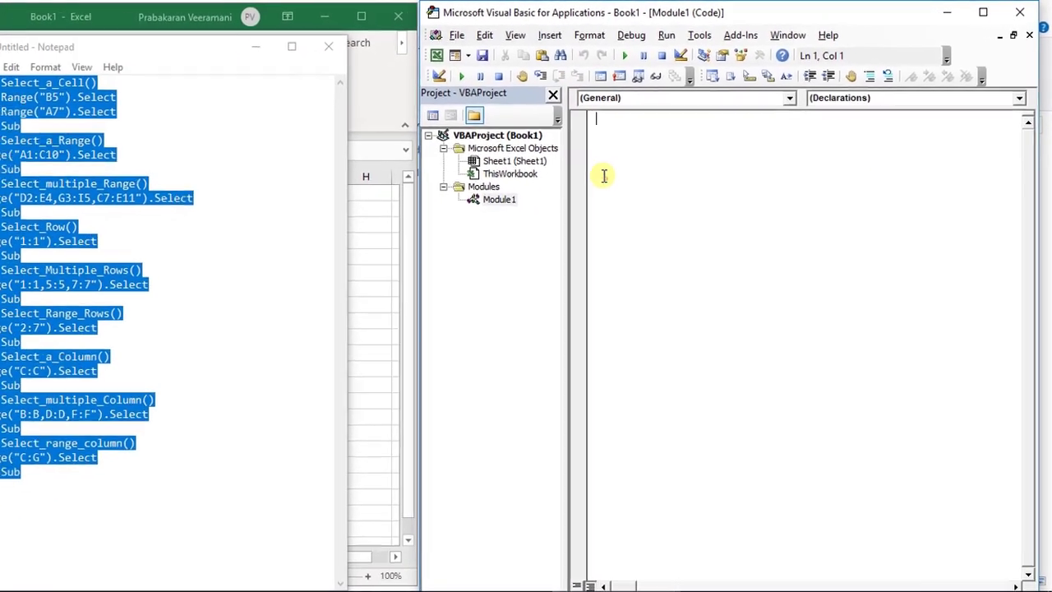
# Copy the nine macros from Notepad and paste them into Book1's empty Module1.
pyautogui.click(167, 444)
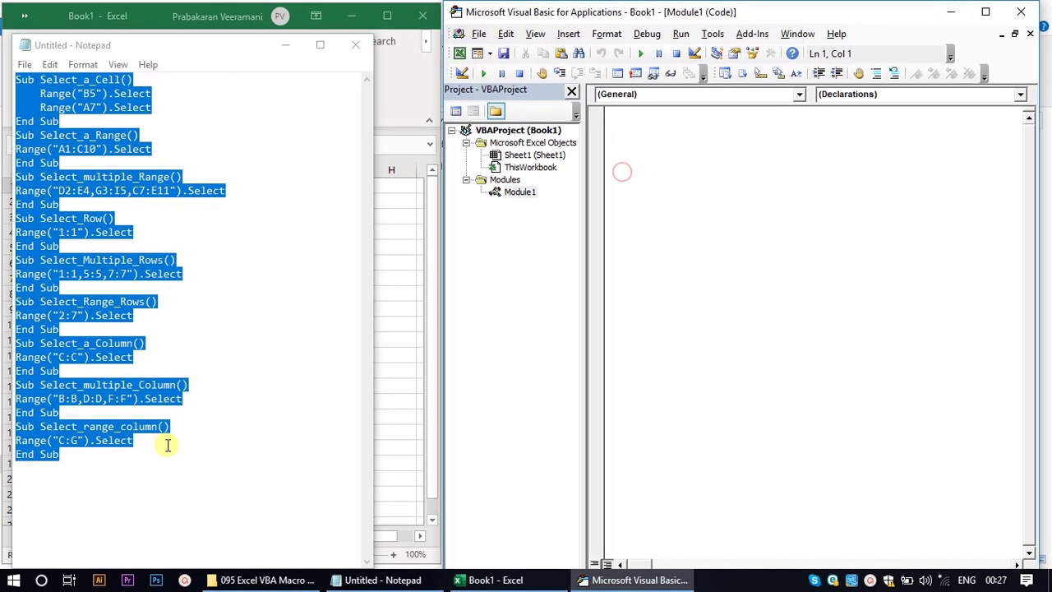
pyautogui.moveTo(123, 473)
pyautogui.mouseDown()
pyautogui.moveTo(33, 74)
pyautogui.moveTo(5, 80)
pyautogui.mouseUp()
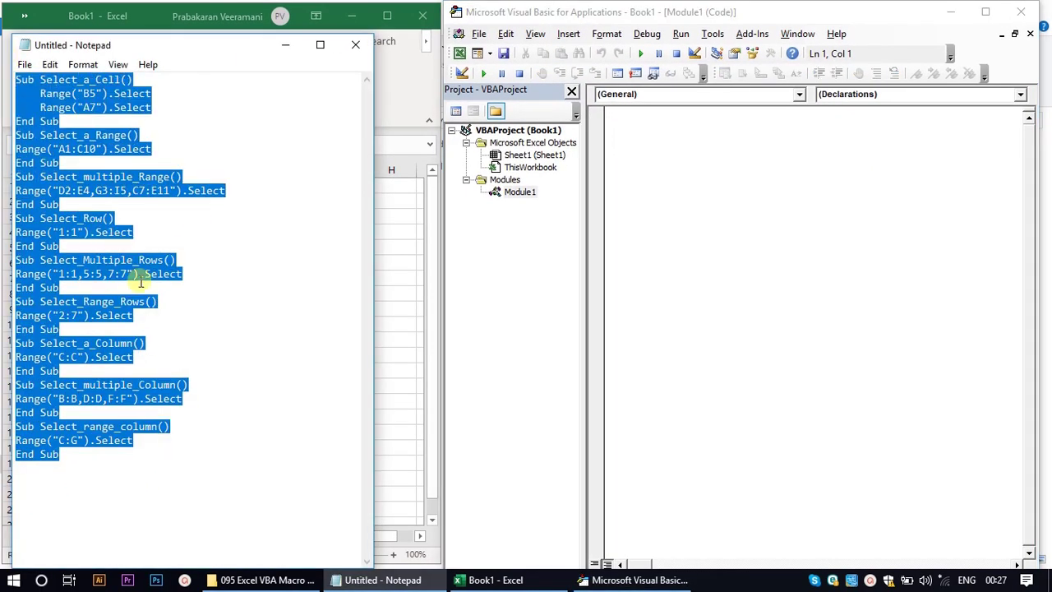
pyautogui.rightClick(47, 190)
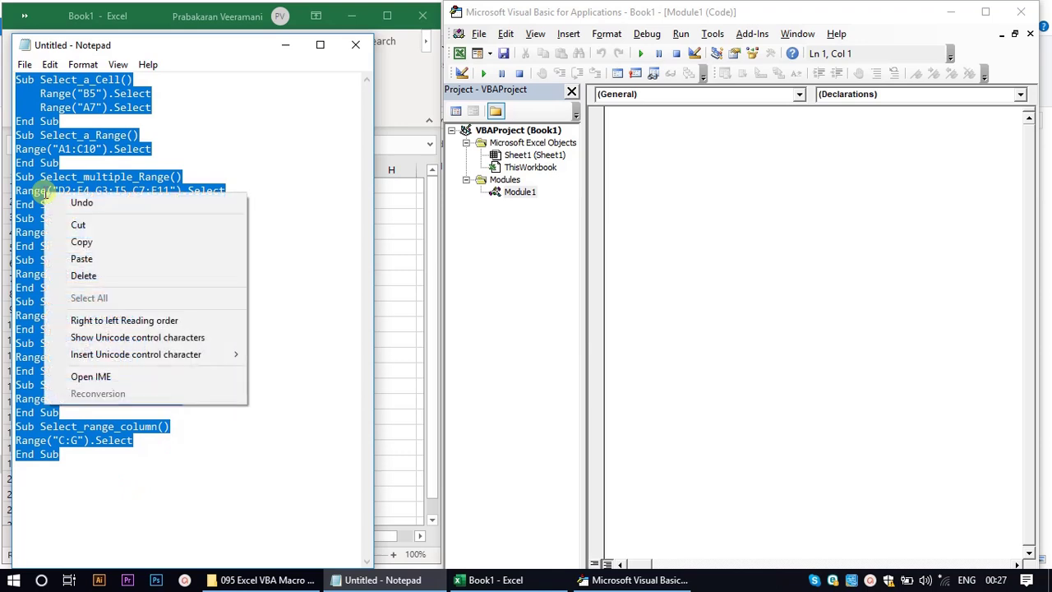
pyautogui.click(78, 242)
pyautogui.click(297, 46)
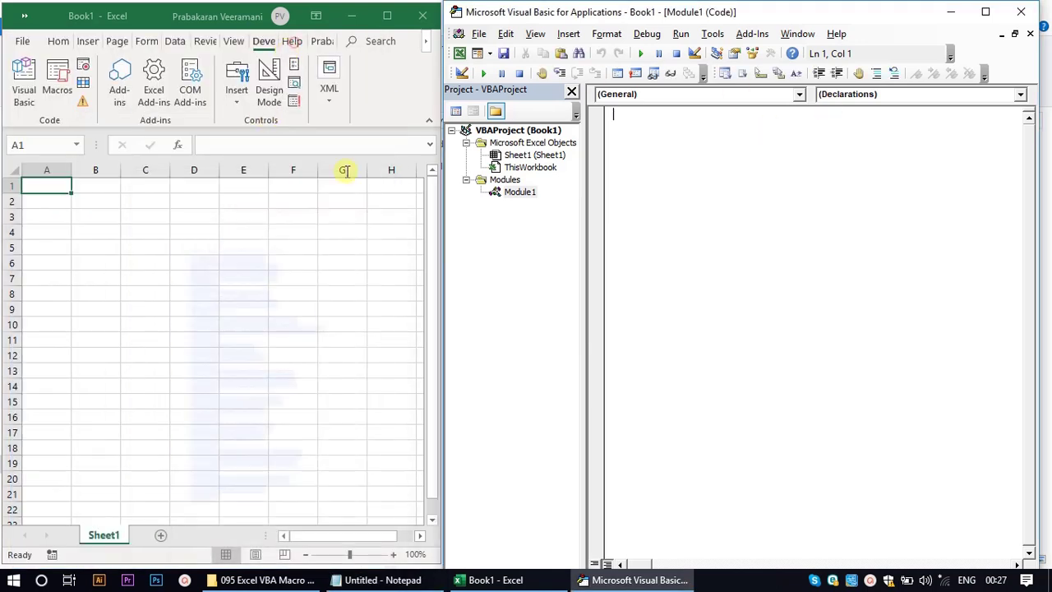
pyautogui.rightClick(643, 125)
pyautogui.click(679, 171)
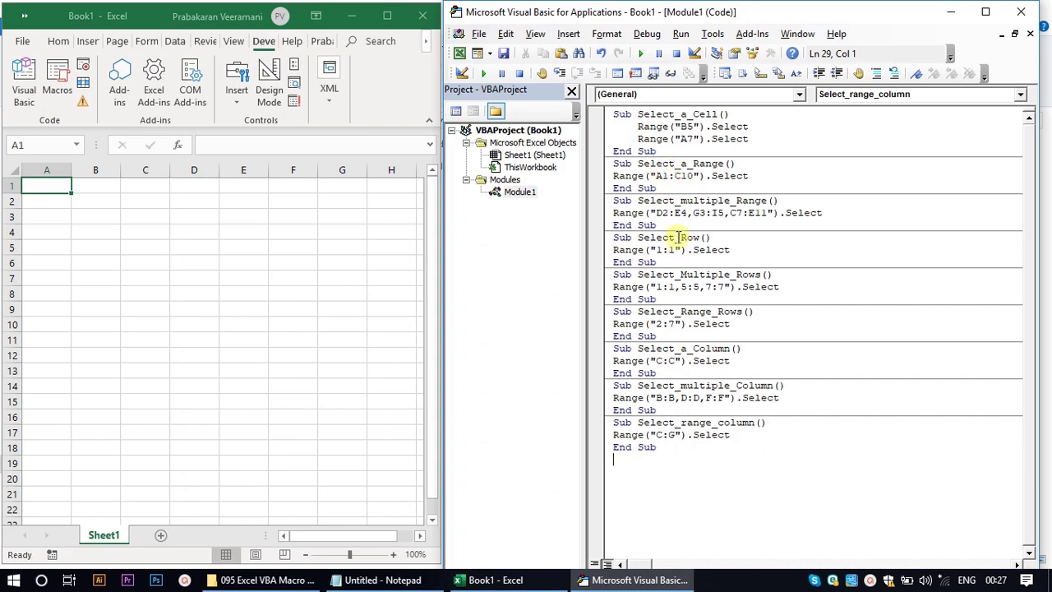
pyautogui.click(835, 178)
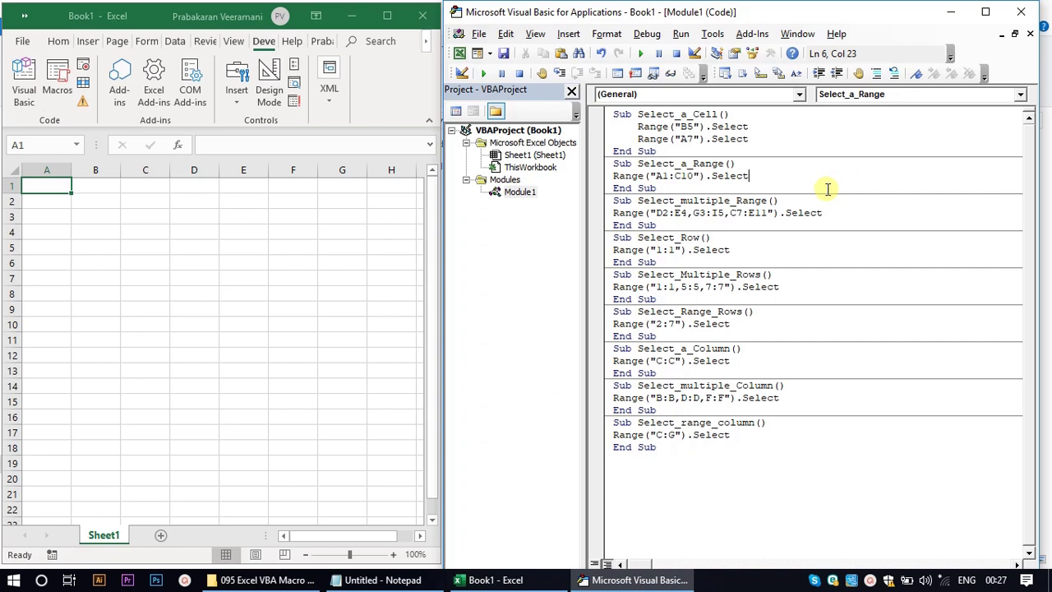
pyautogui.click(230, 263)
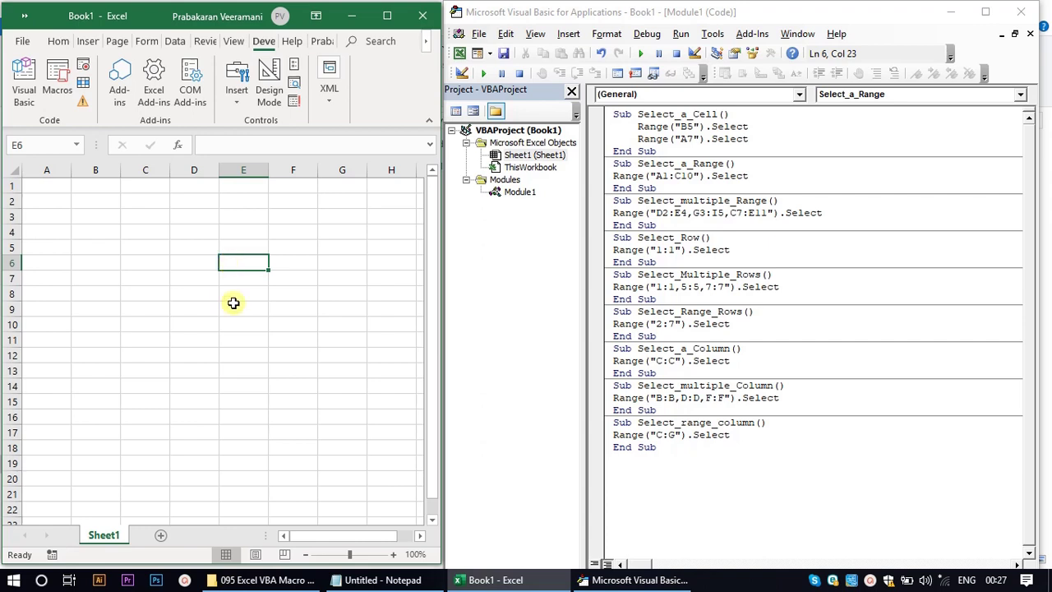
pyautogui.click(22, 41)
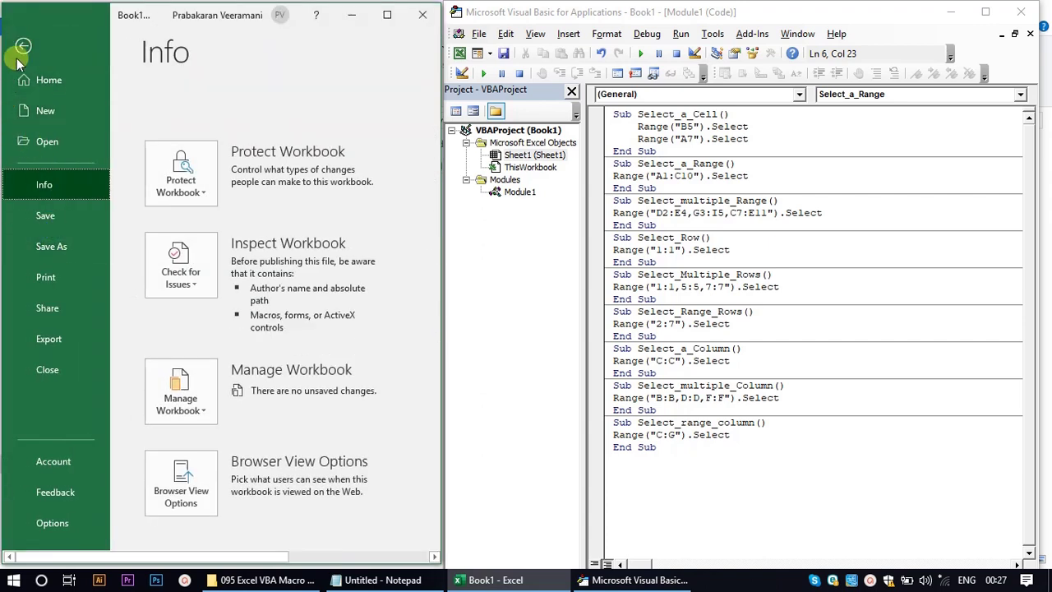
pyautogui.click(23, 47)
pyautogui.click(90, 248)
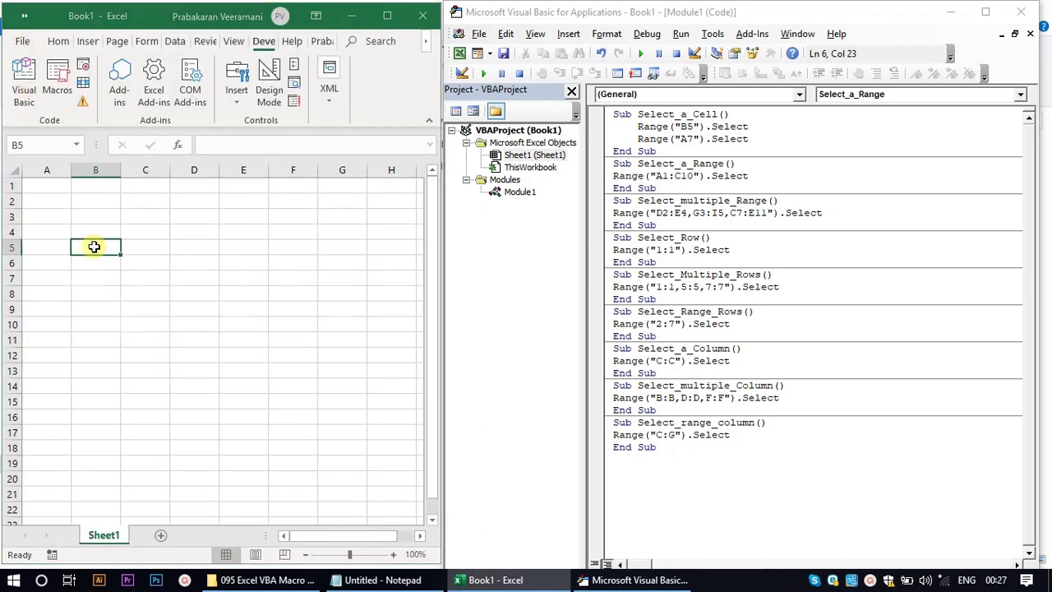
# Save Book1 as an Excel Workbook (*.xlsx), triggering the VB project cannot be saved warning.
pyautogui.press('F12')
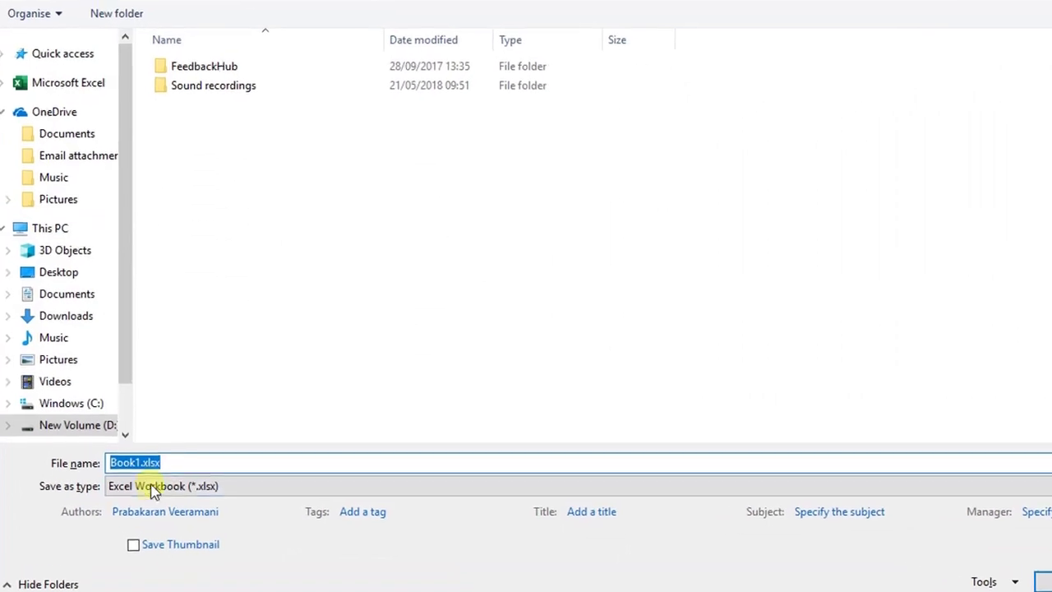
pyautogui.click(141, 475)
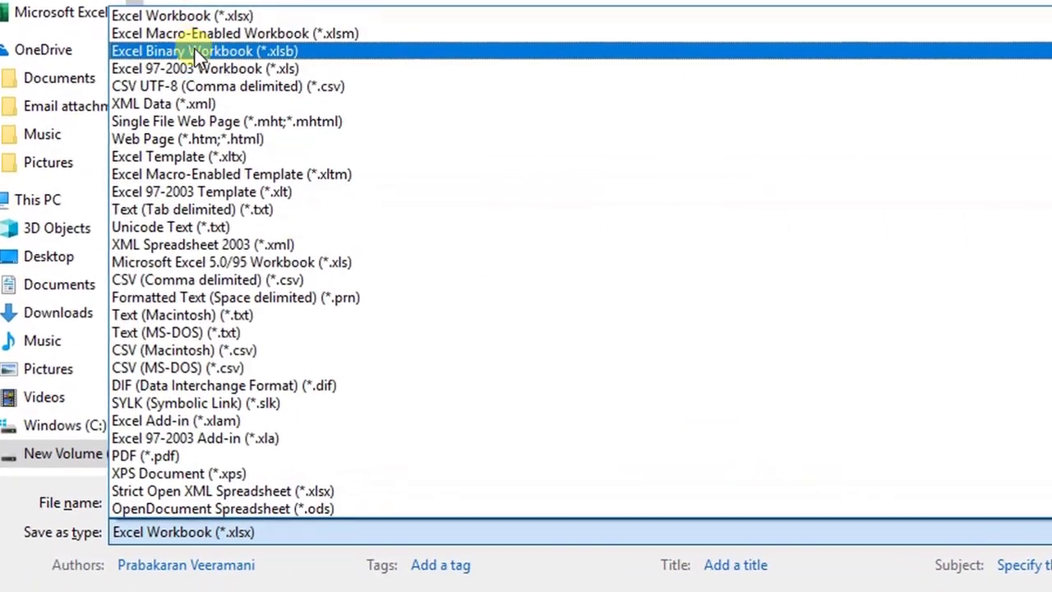
pyautogui.click(179, 38)
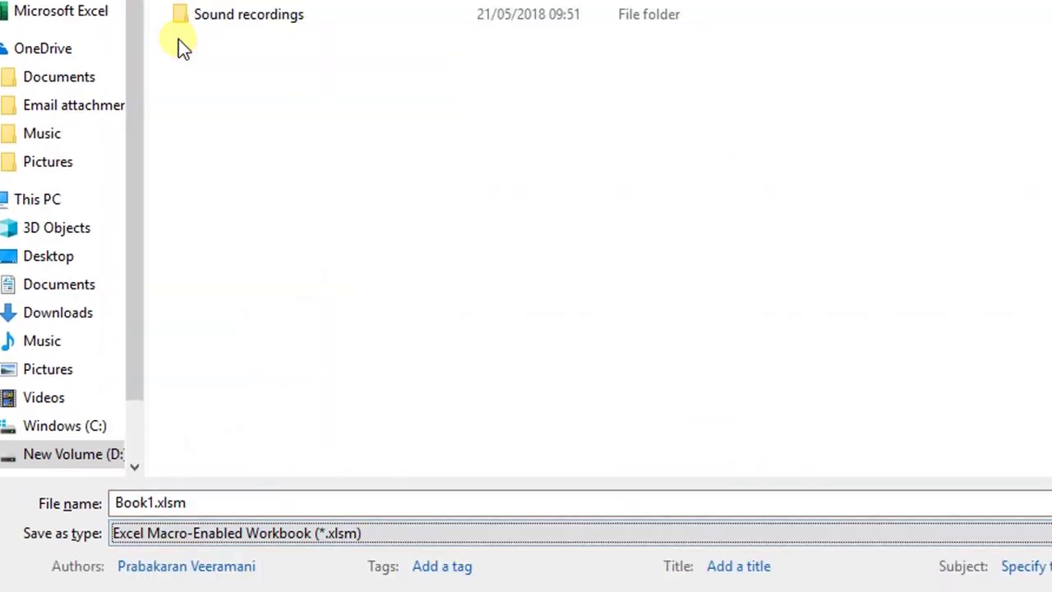
pyautogui.click(243, 518)
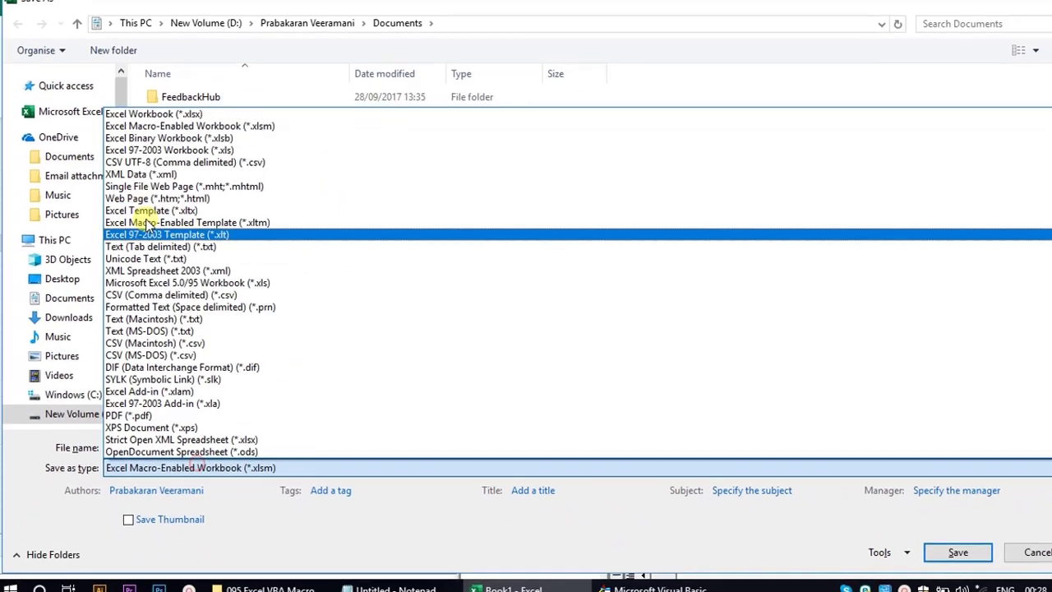
pyautogui.click(145, 131)
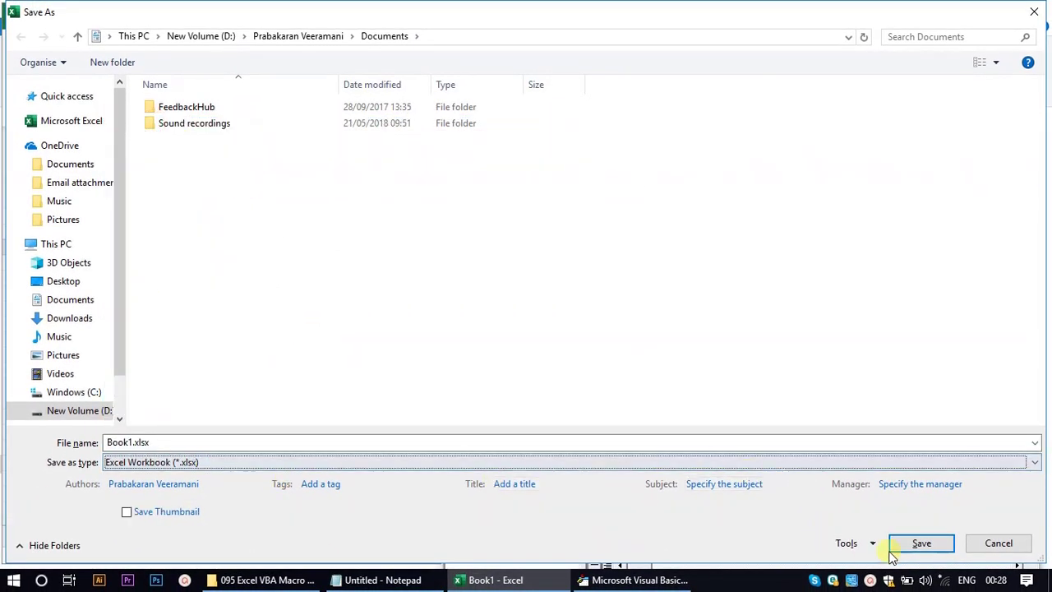
pyautogui.click(931, 538)
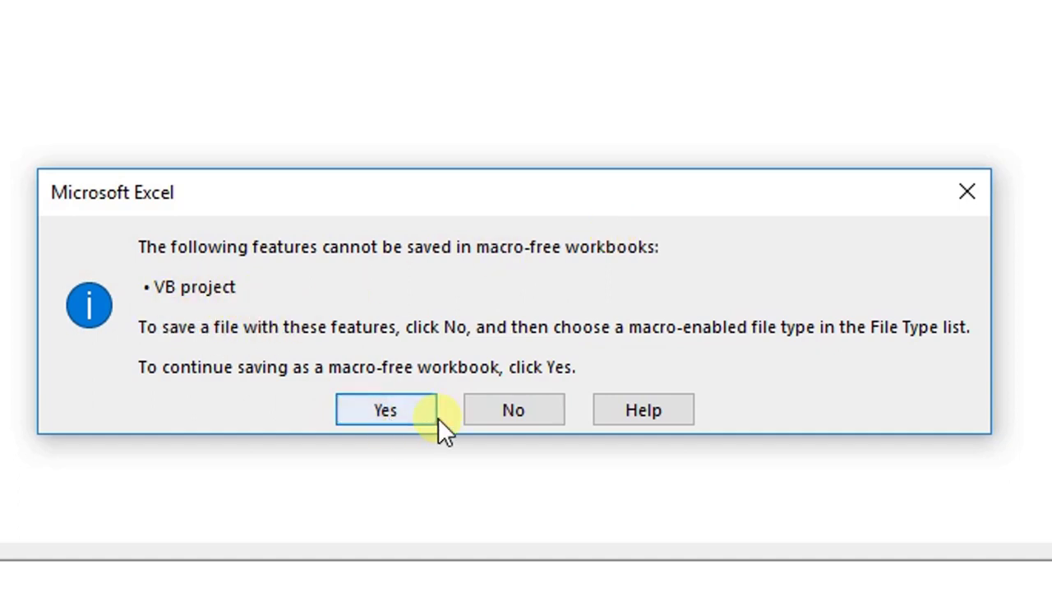
# Decline the macro-free save and choose Excel Macro-Enabled Workbook (*.xlsm) as the file type.
pyautogui.click(964, 195)
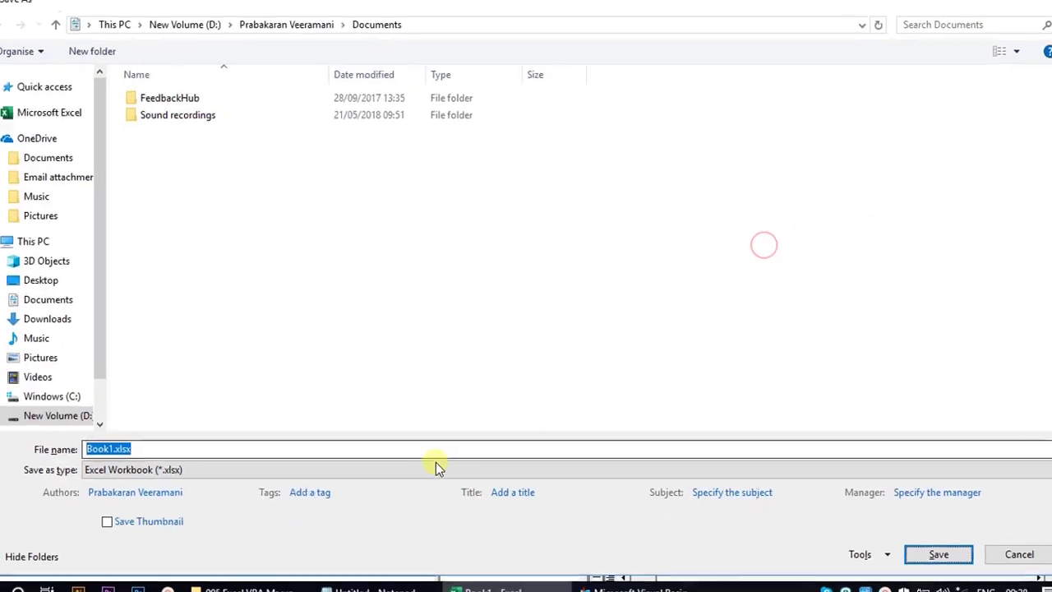
pyautogui.click(438, 463)
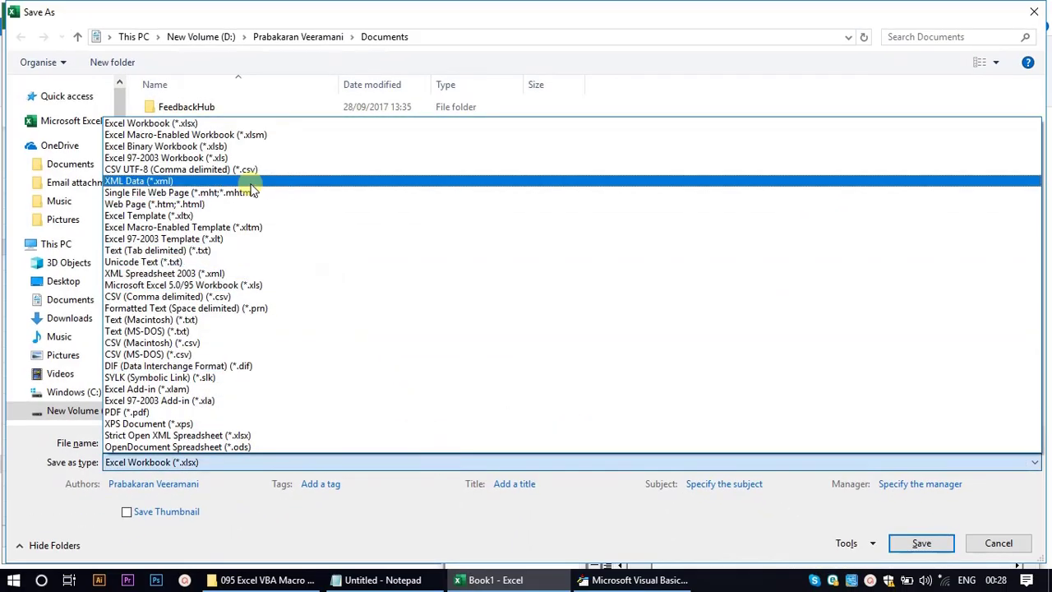
pyautogui.click(255, 137)
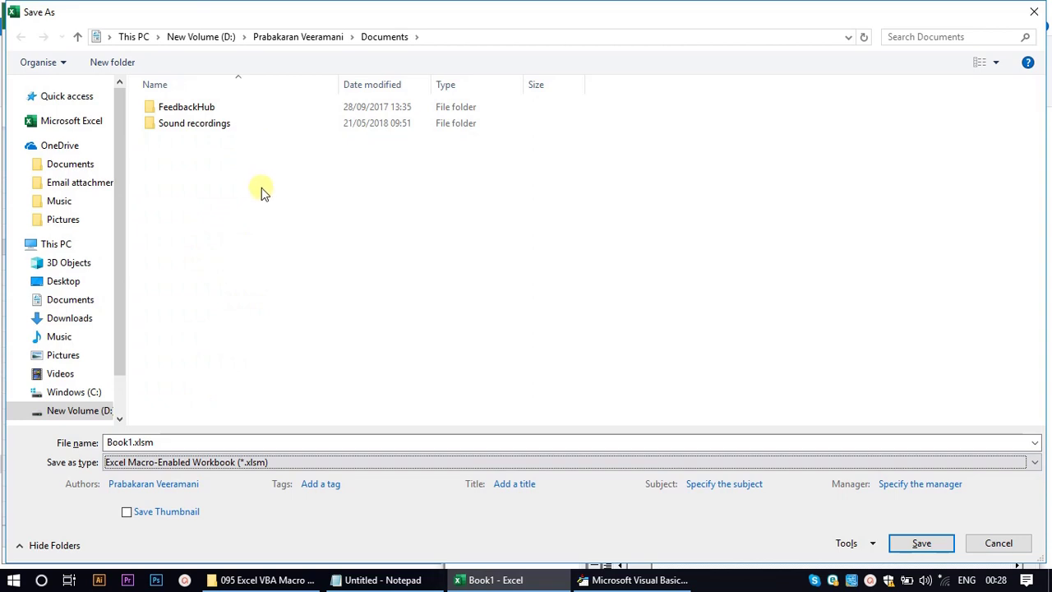
# Copy the project folder path from File Explorer and return to the Save As dialog.
pyautogui.click(255, 580)
pyautogui.click(558, 120)
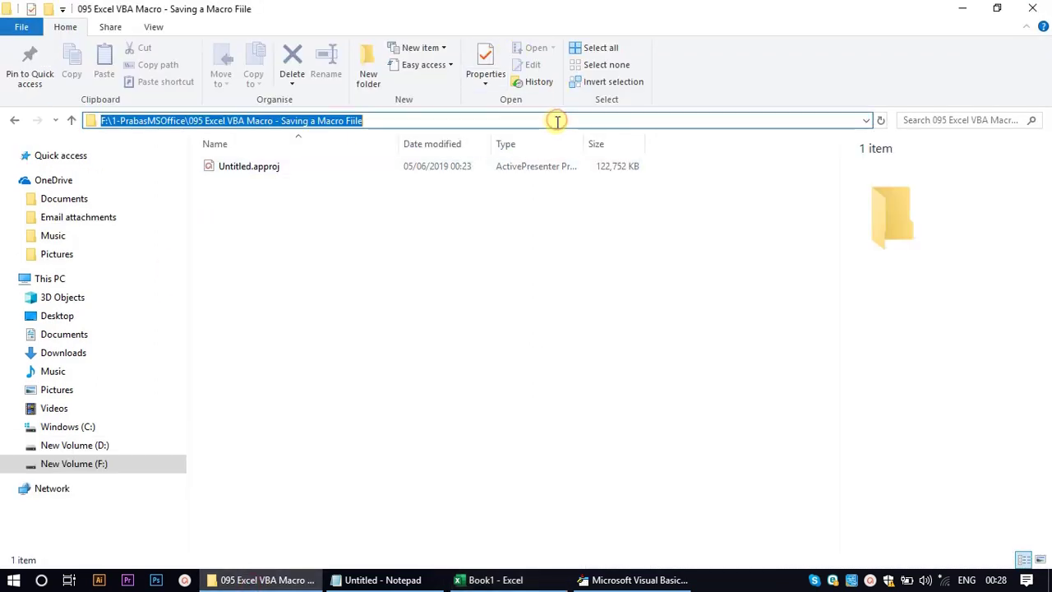
pyautogui.click(588, 580)
pyautogui.click(468, 580)
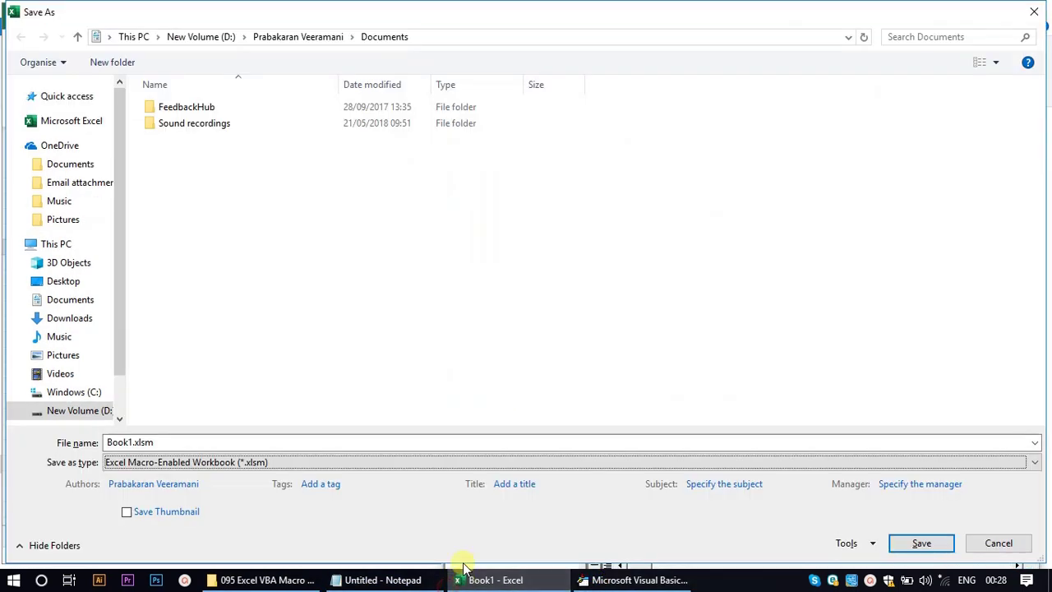
# Navigate to the pasted project folder path and save the workbook as Sample.xlsm.
pyautogui.hotkey('ctrl', 'v')
pyautogui.press('Return')
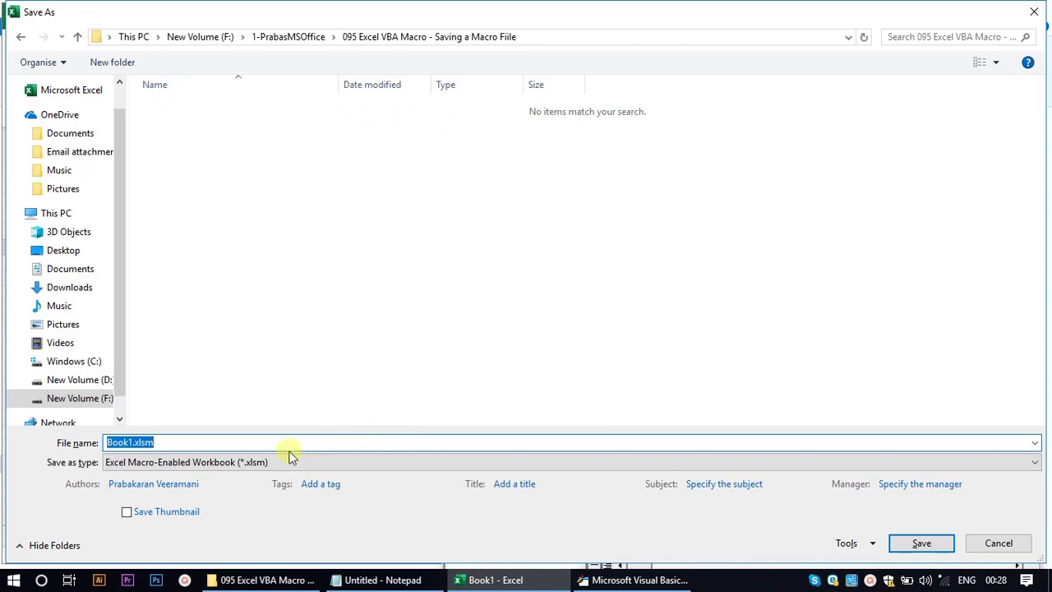
pyautogui.write('Sample')
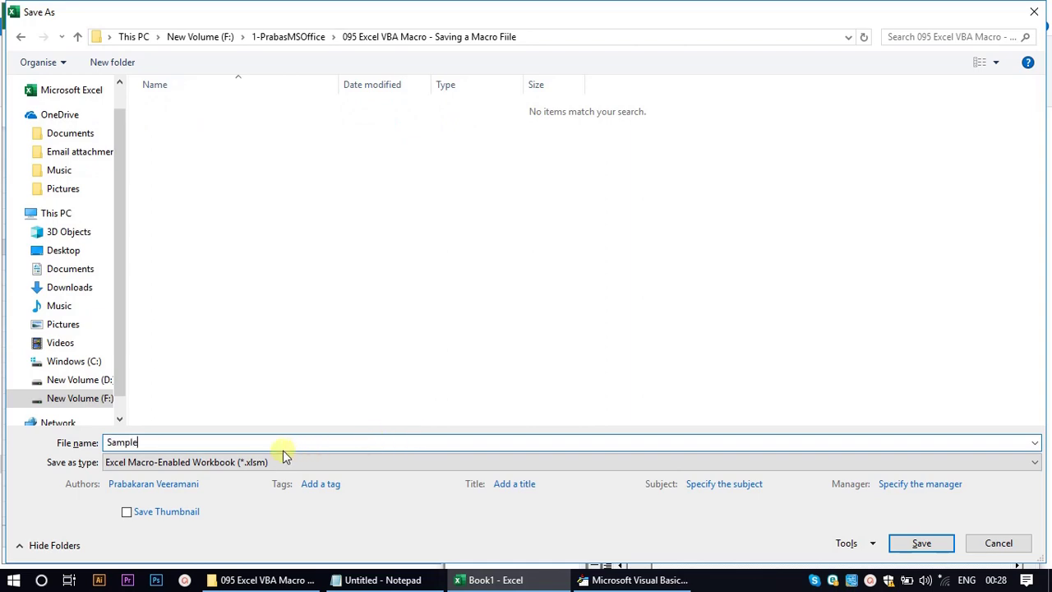
pyautogui.press('Return')
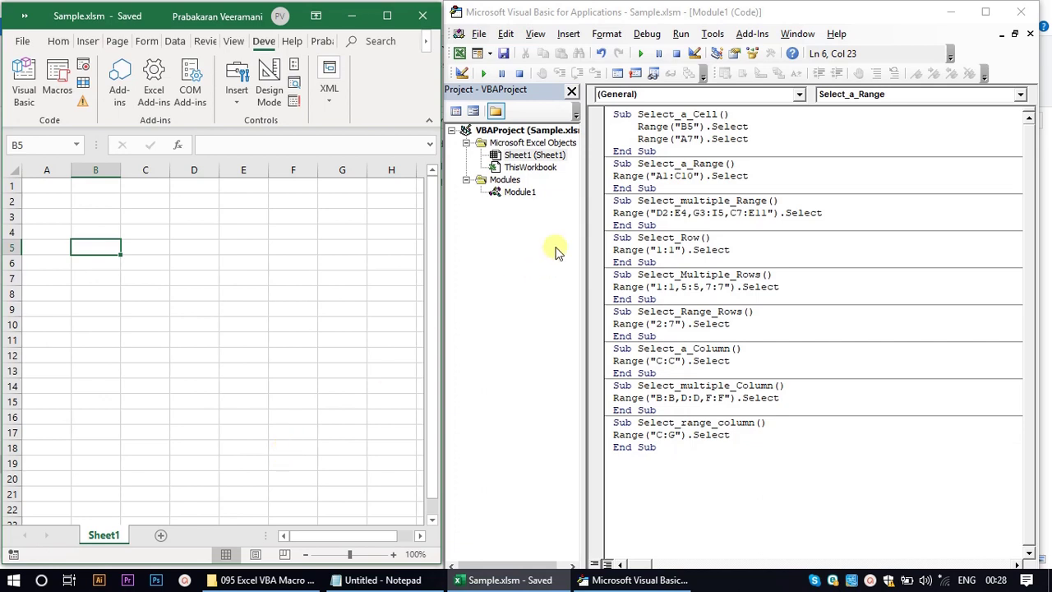
pyautogui.moveTo(658, 448); pyautogui.dragTo(604, 119)
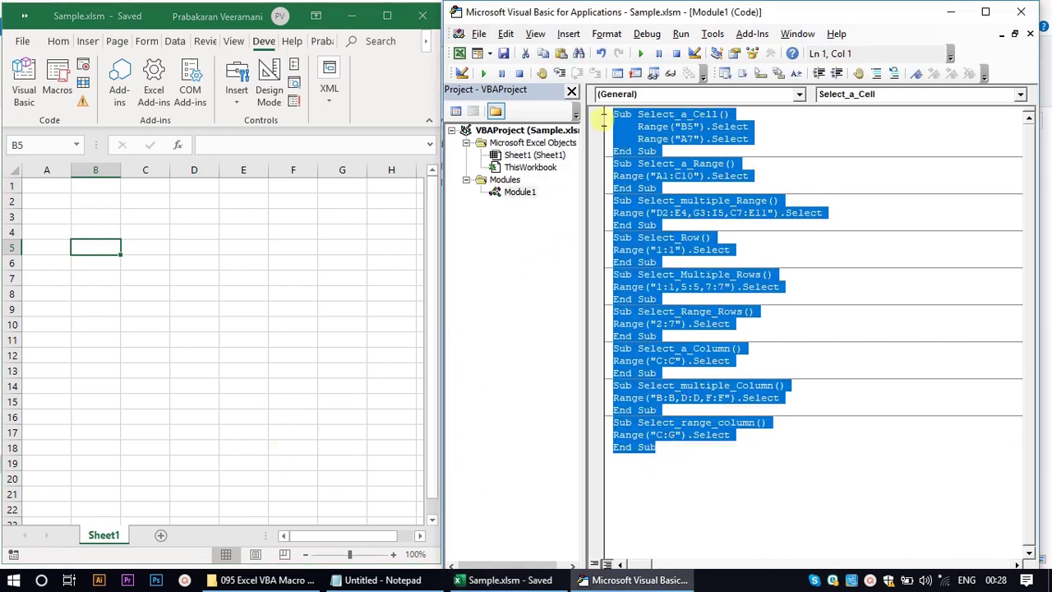
pyautogui.click(617, 116)
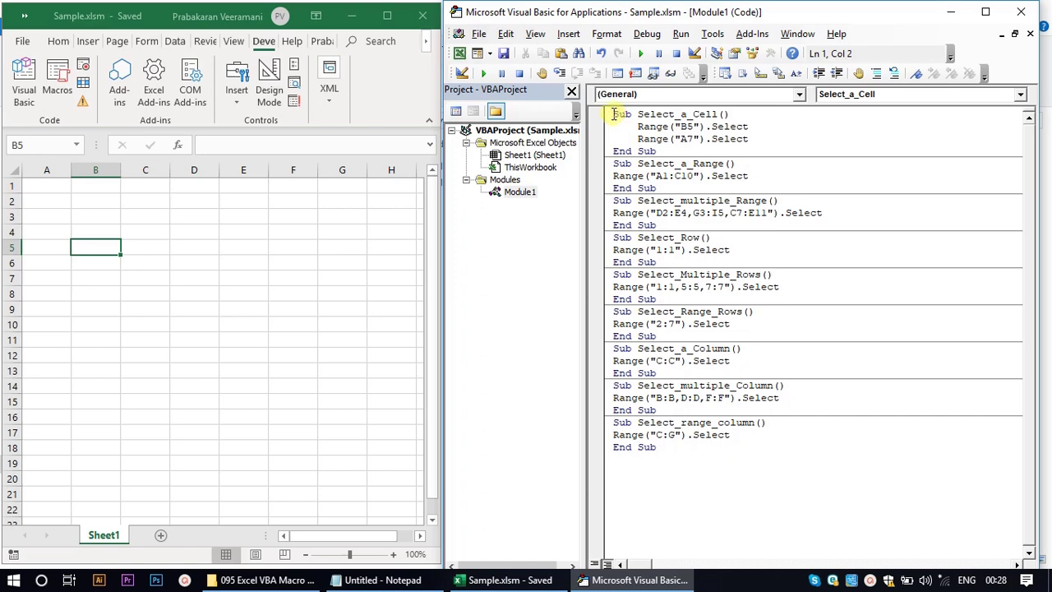
pyautogui.hotkey('ctrl', 'a')
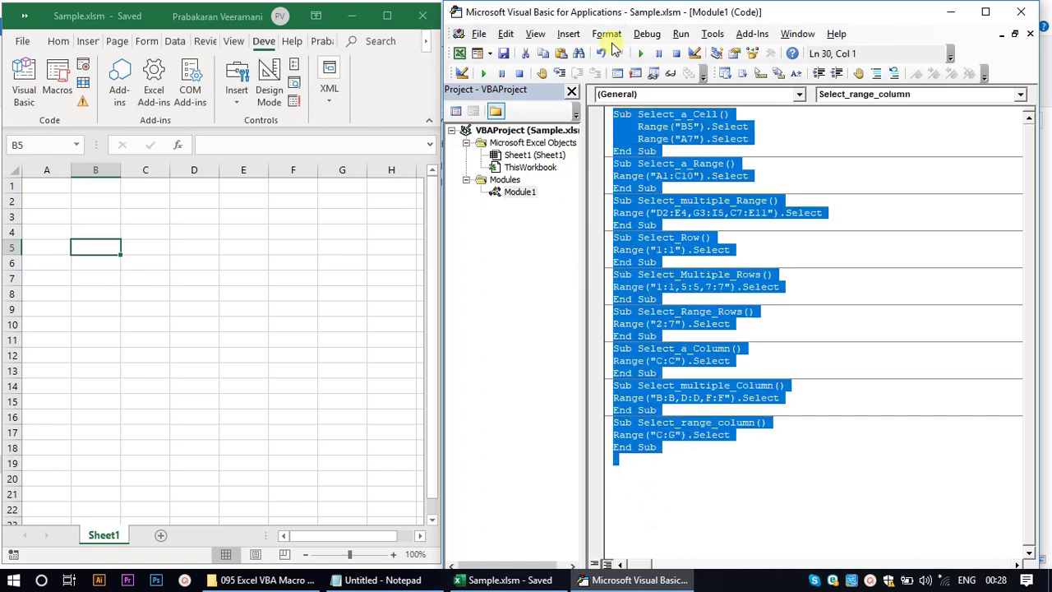
pyautogui.click(672, 152)
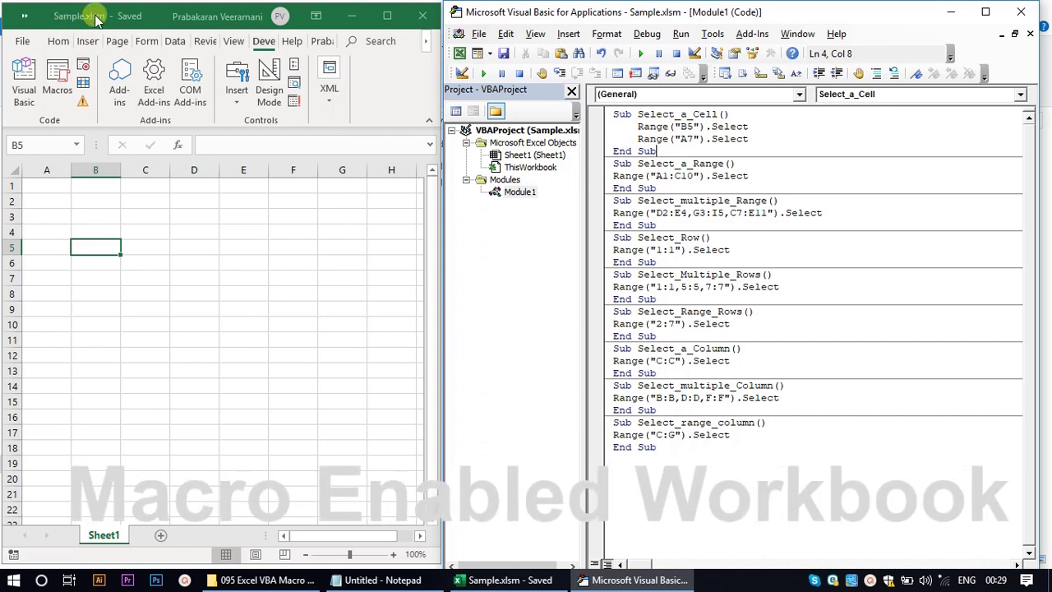
# Select all the Module1 macro code, then add Sheet2 and switch back to Sheet1.
pyautogui.click(684, 249)
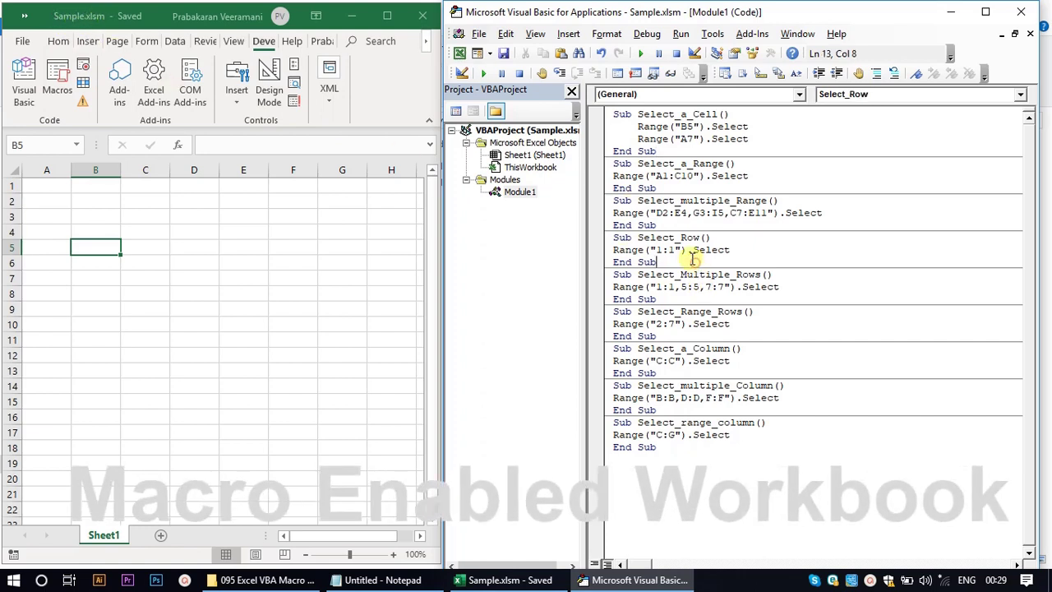
pyautogui.click(672, 176)
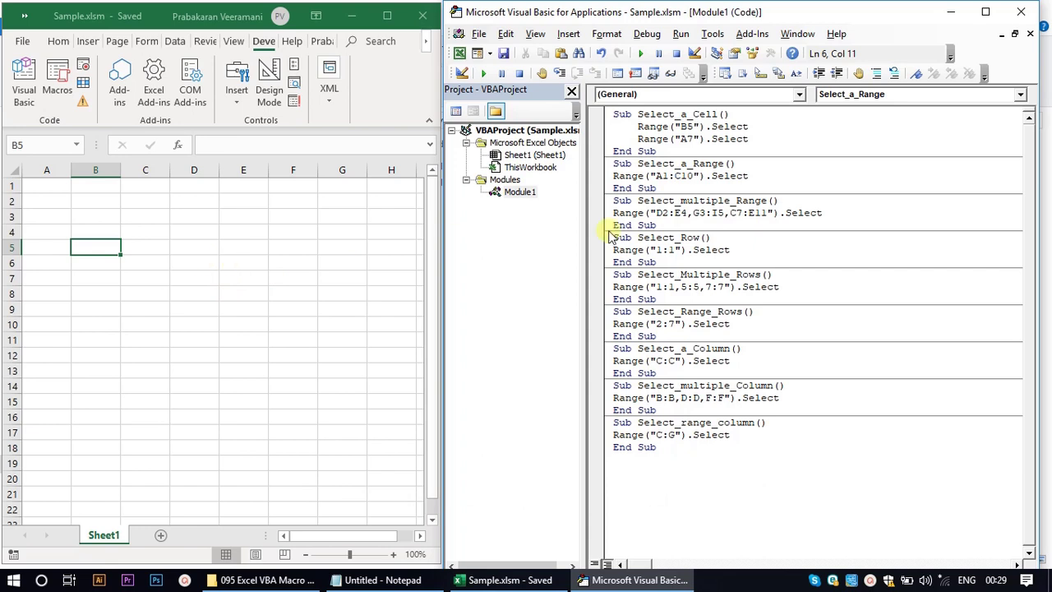
pyautogui.moveTo(687, 452); pyautogui.dragTo(618, 114)
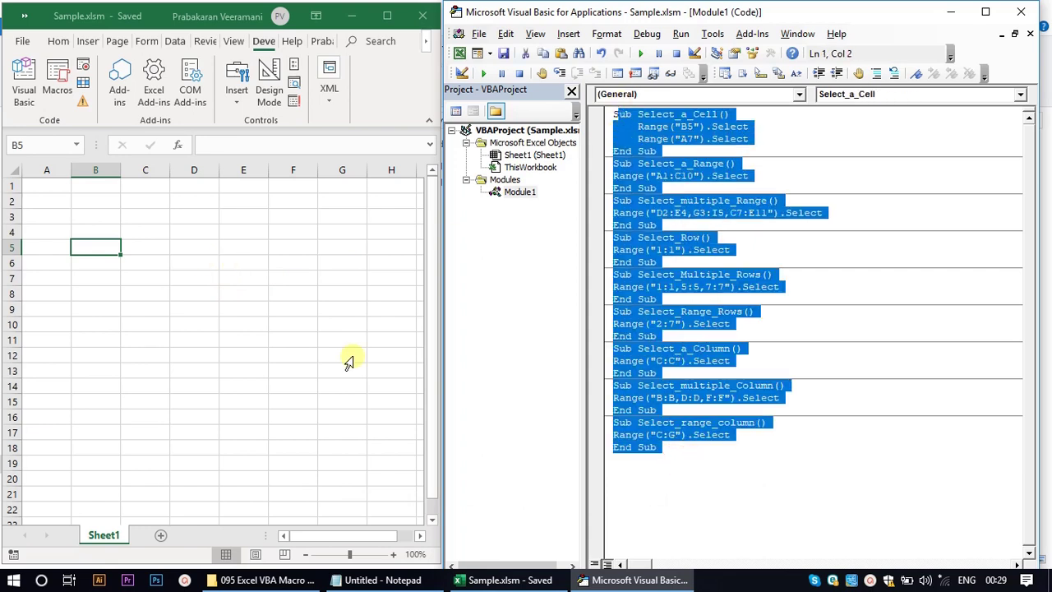
pyautogui.click(161, 536)
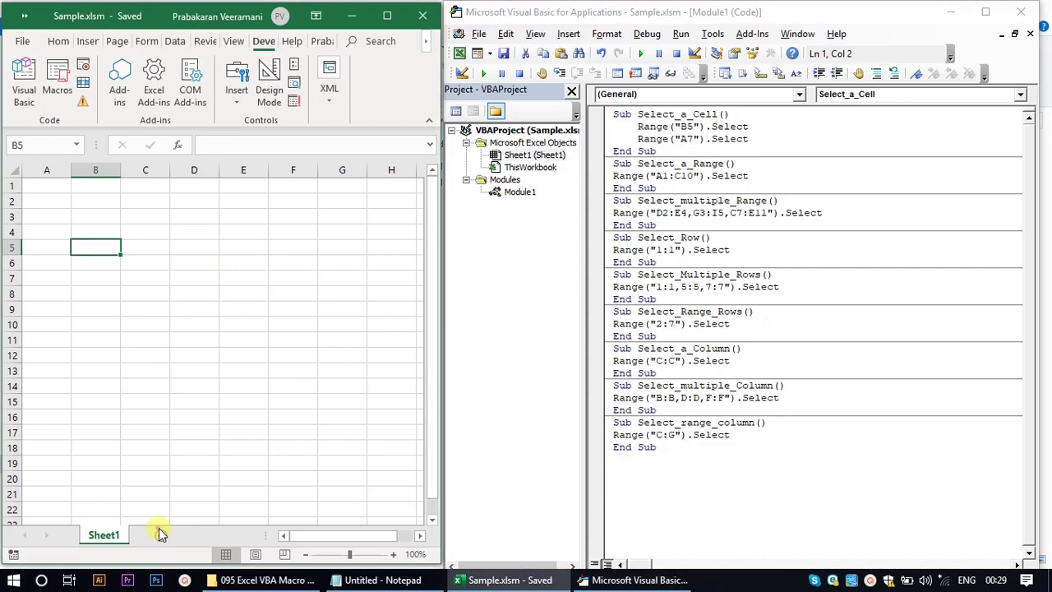
pyautogui.click(104, 535)
# Highlight the Range("A1:C10").Select line in the macro code, then deselect it.
pyautogui.click(638, 287)
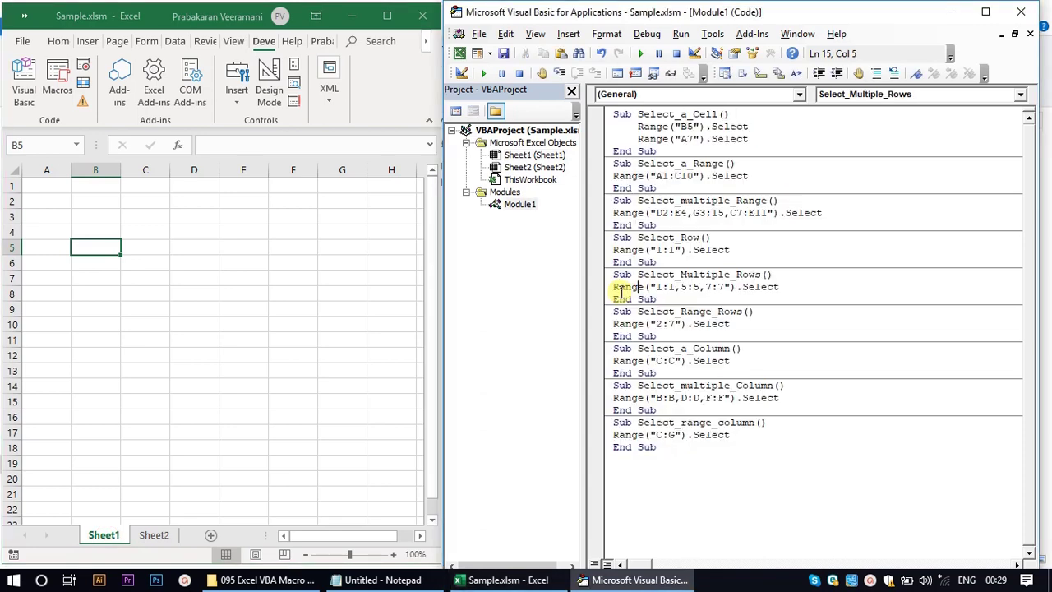
pyautogui.moveTo(613, 176); pyautogui.dragTo(751, 178)
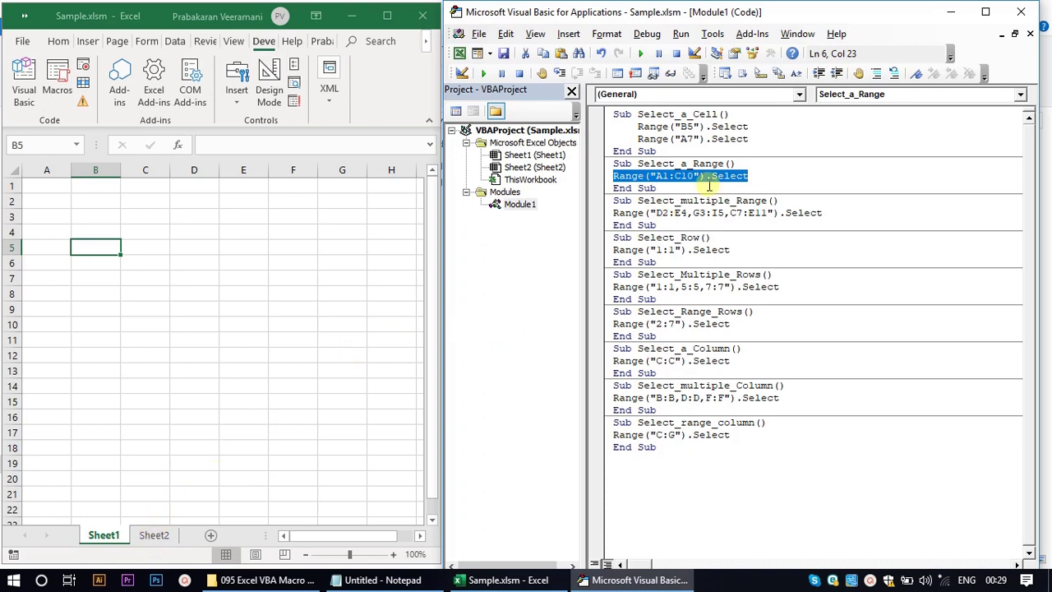
pyautogui.click(743, 139)
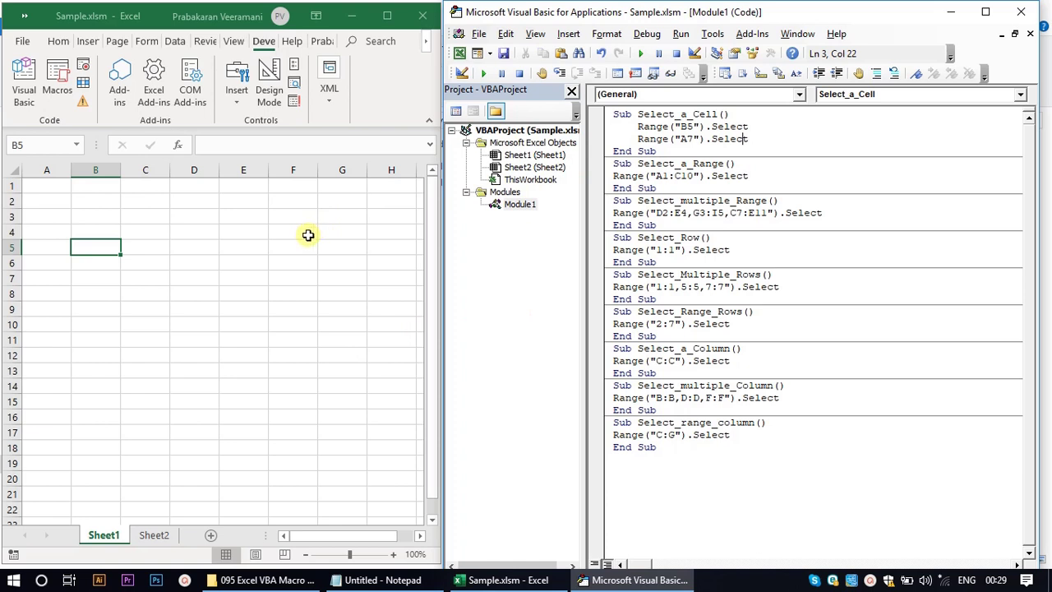